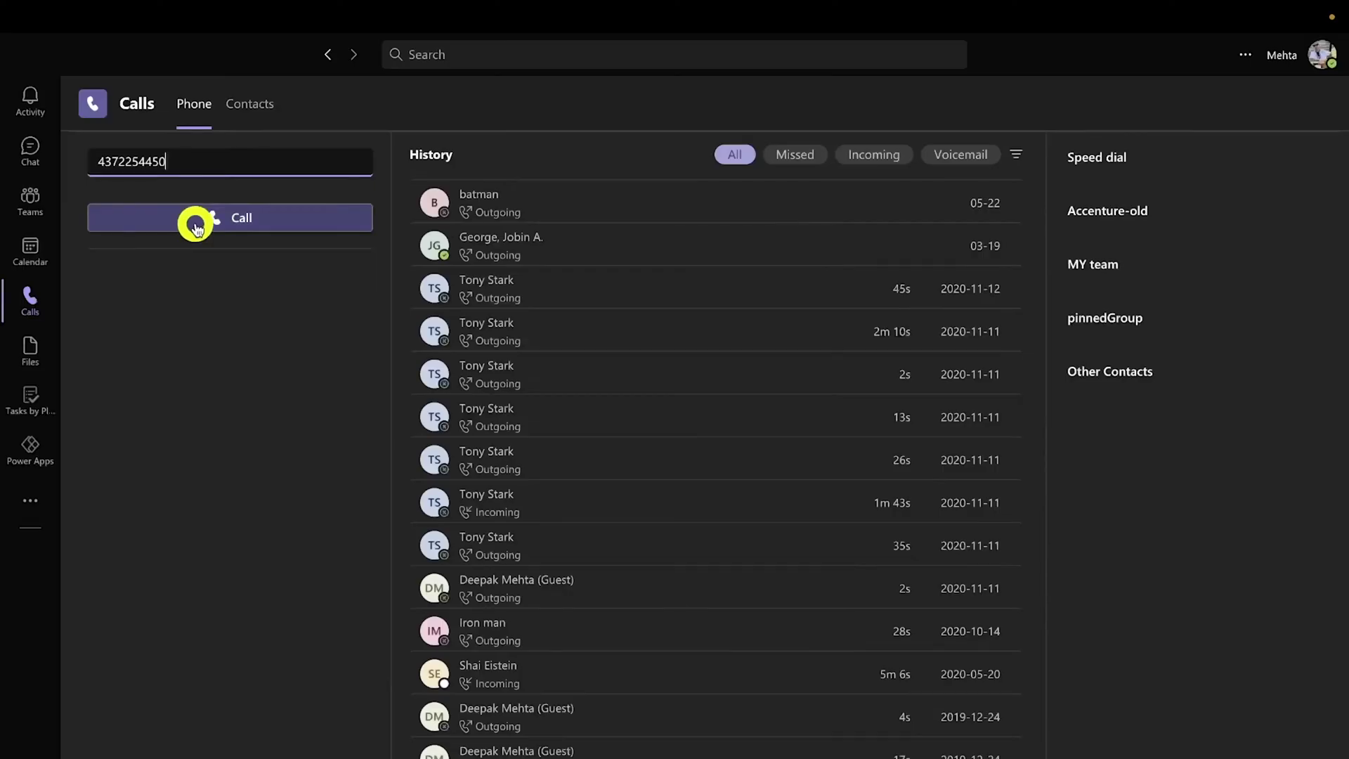
# - Place a test call from the Teams Calls screen
pyautogui.click(193, 218)
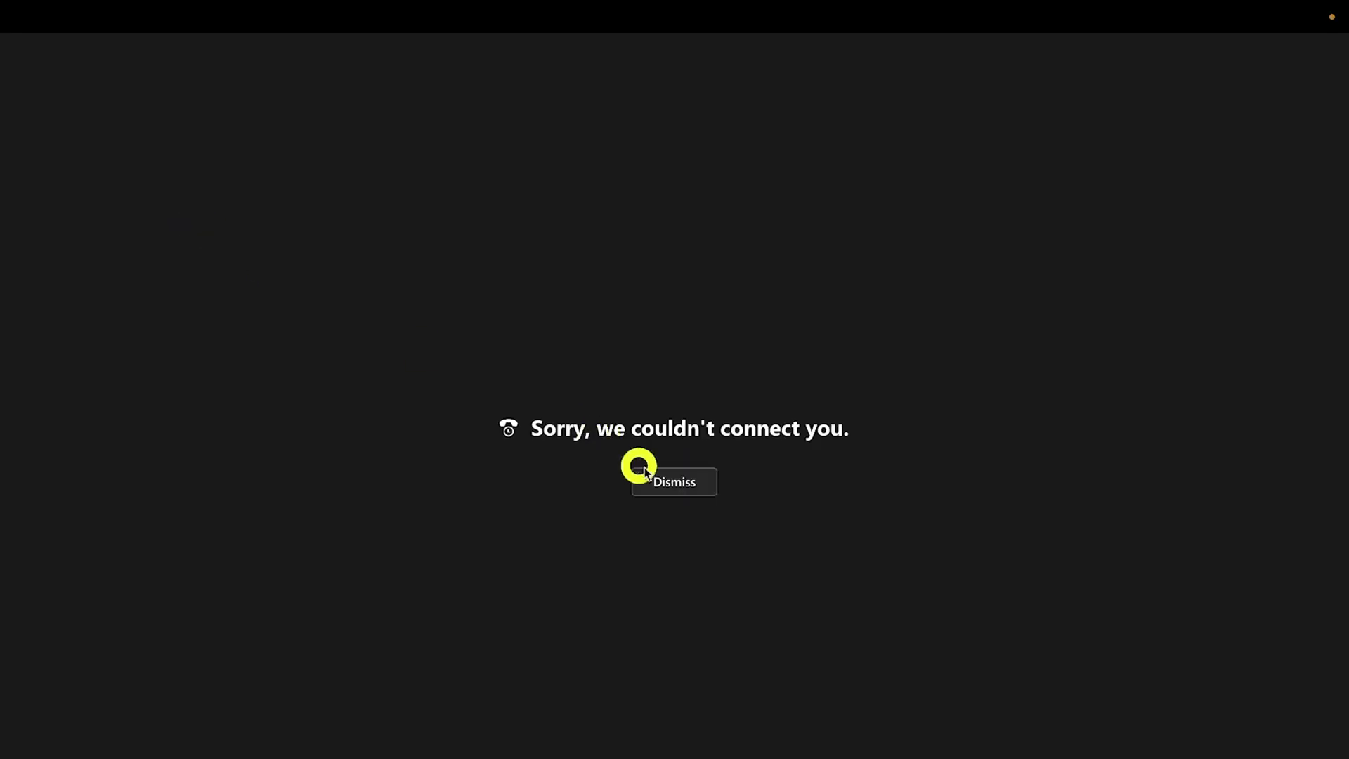
# - Dismiss the 'Sorry, we couldn't connect you' call failure message
pyautogui.click(667, 482)
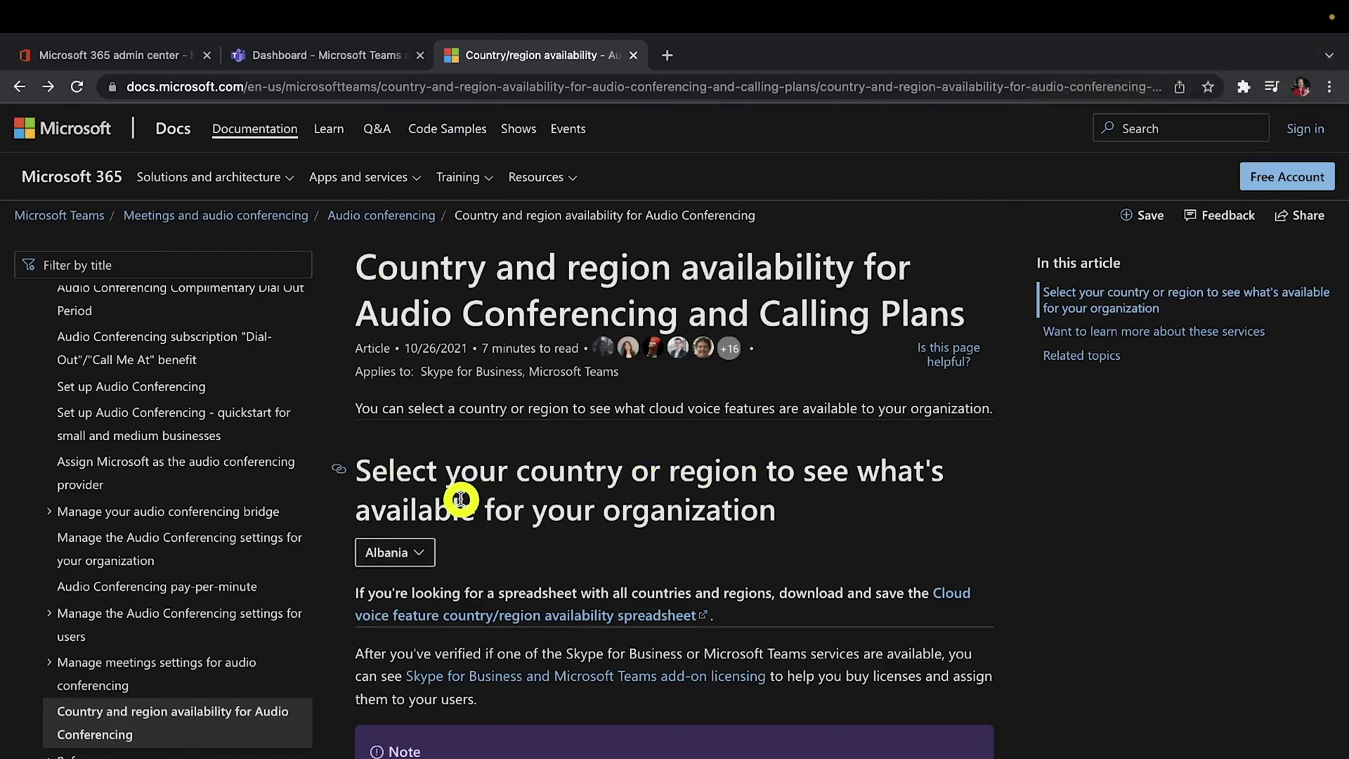
# - Select Canada and review its Audio Conferencing, Phone System and Calling Plans availability tables
pyautogui.click(426, 554)
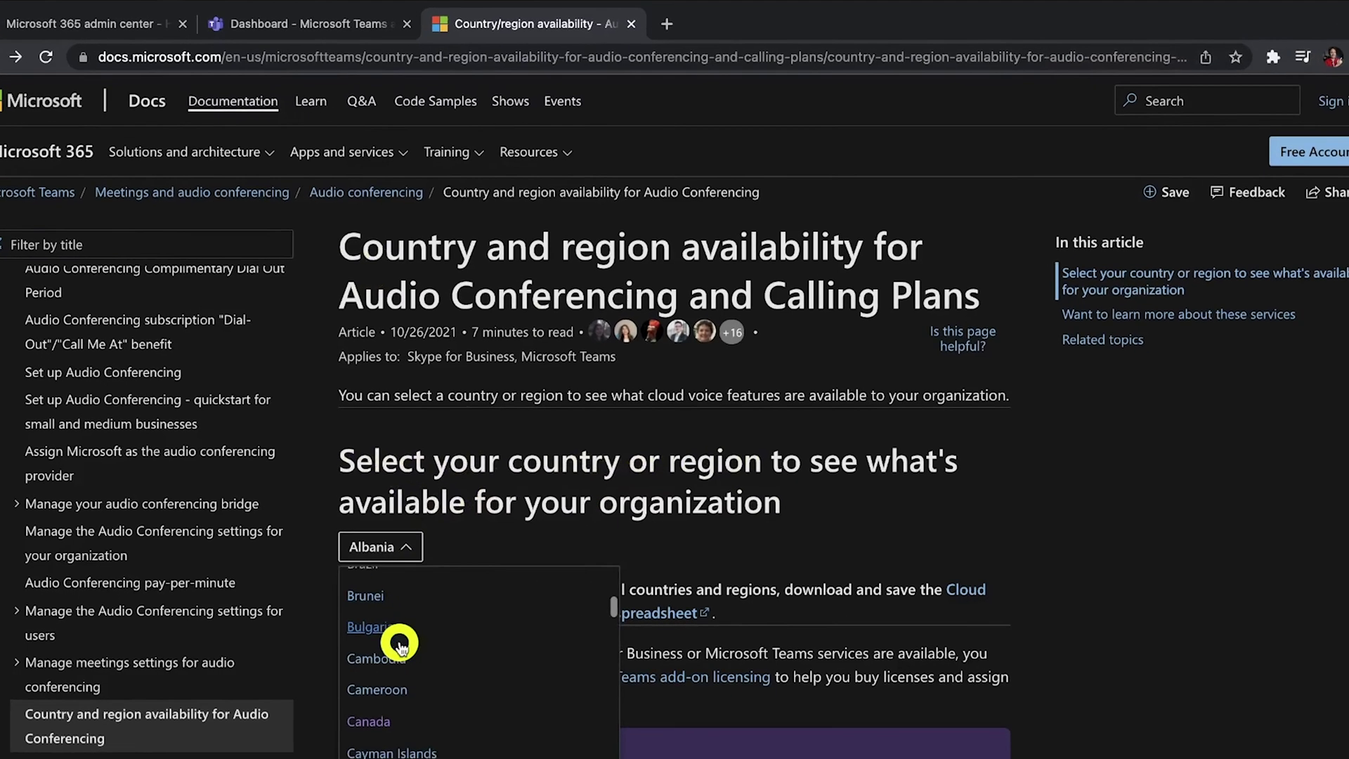
pyautogui.click(383, 731)
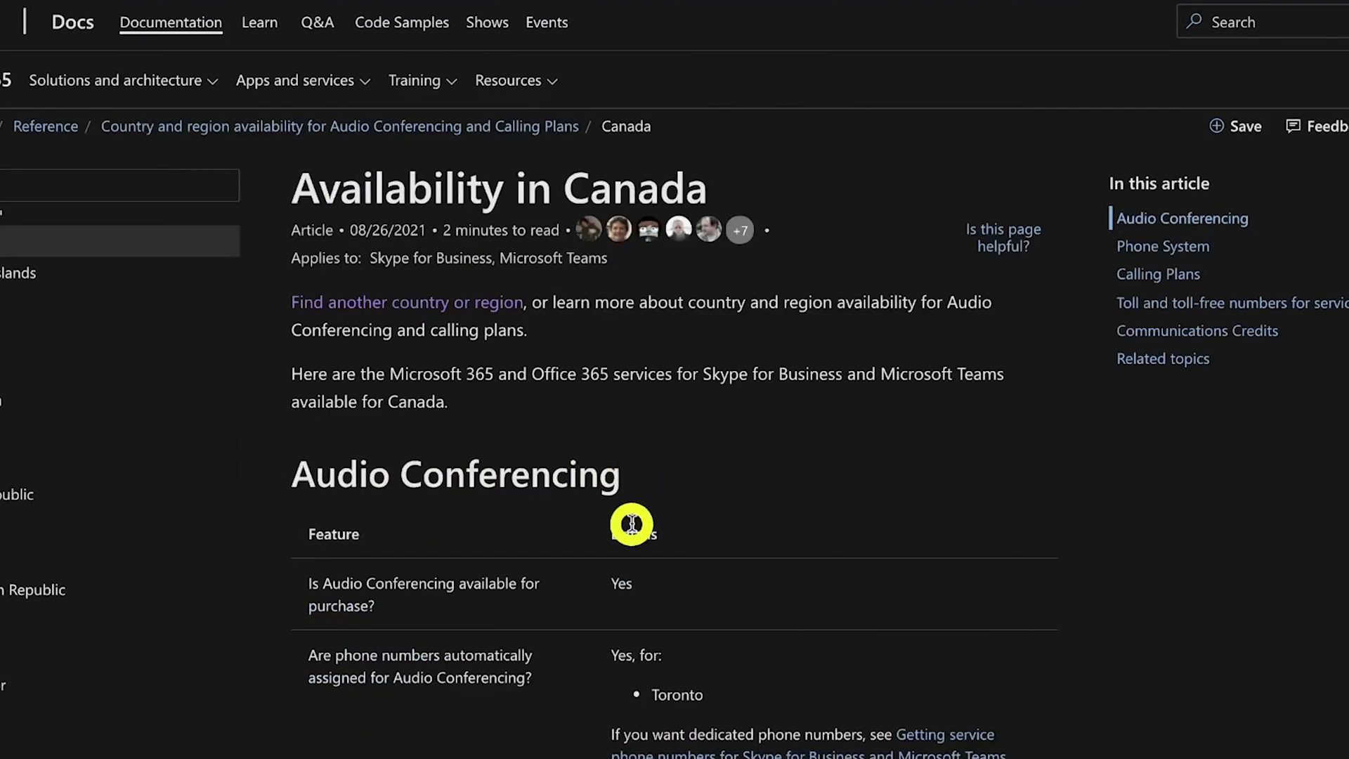
pyautogui.scroll(-1, 631, 527)
pyautogui.scroll(-6, 490, 461)
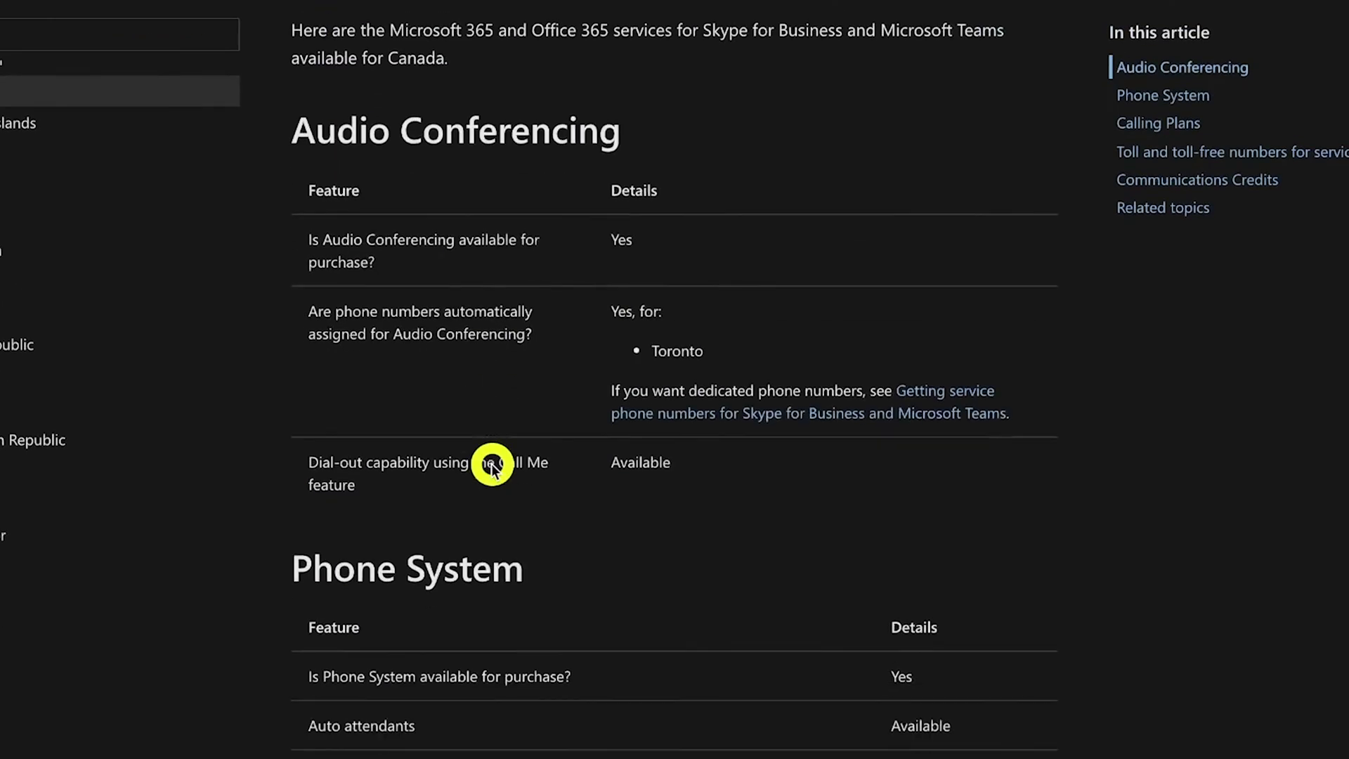
pyautogui.scroll(-3, 532, 553)
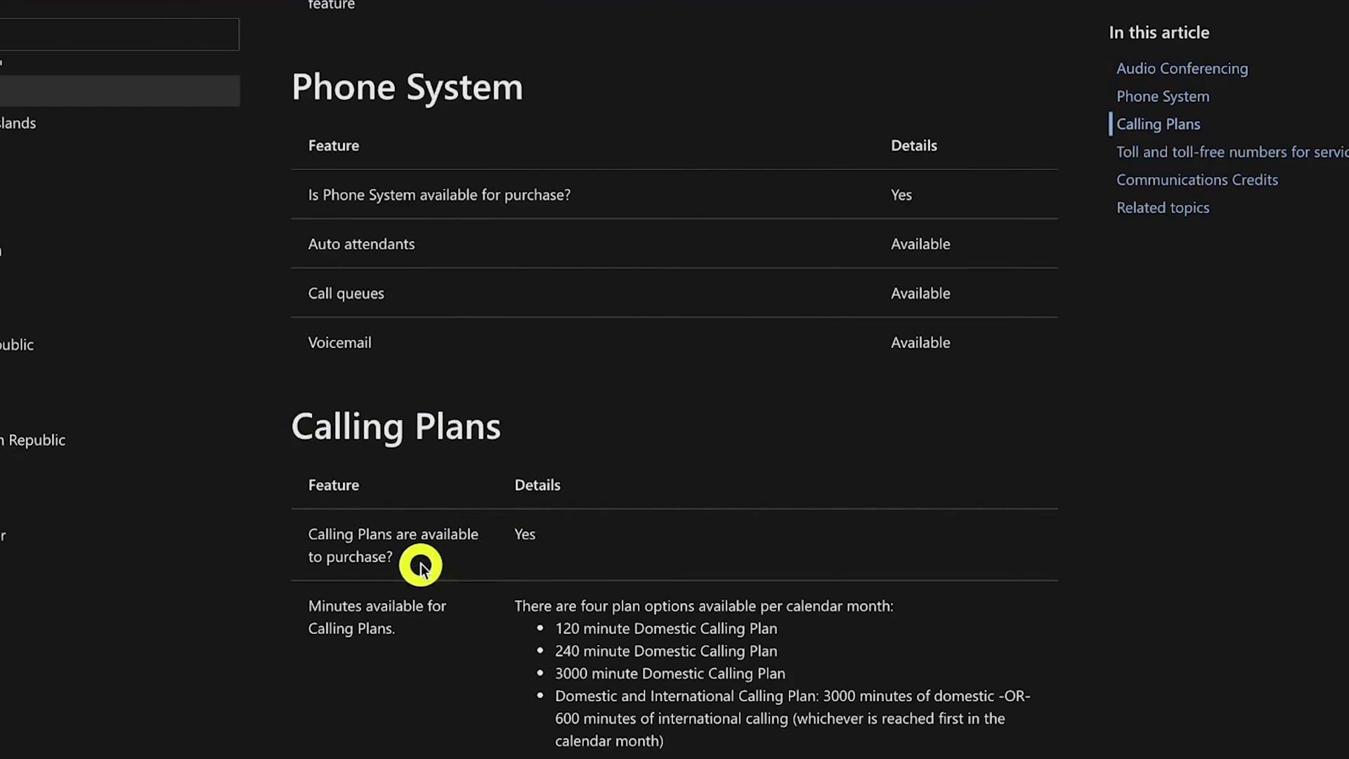
pyautogui.scroll(-9, 335, 560)
pyautogui.scroll(-9, 420, 566)
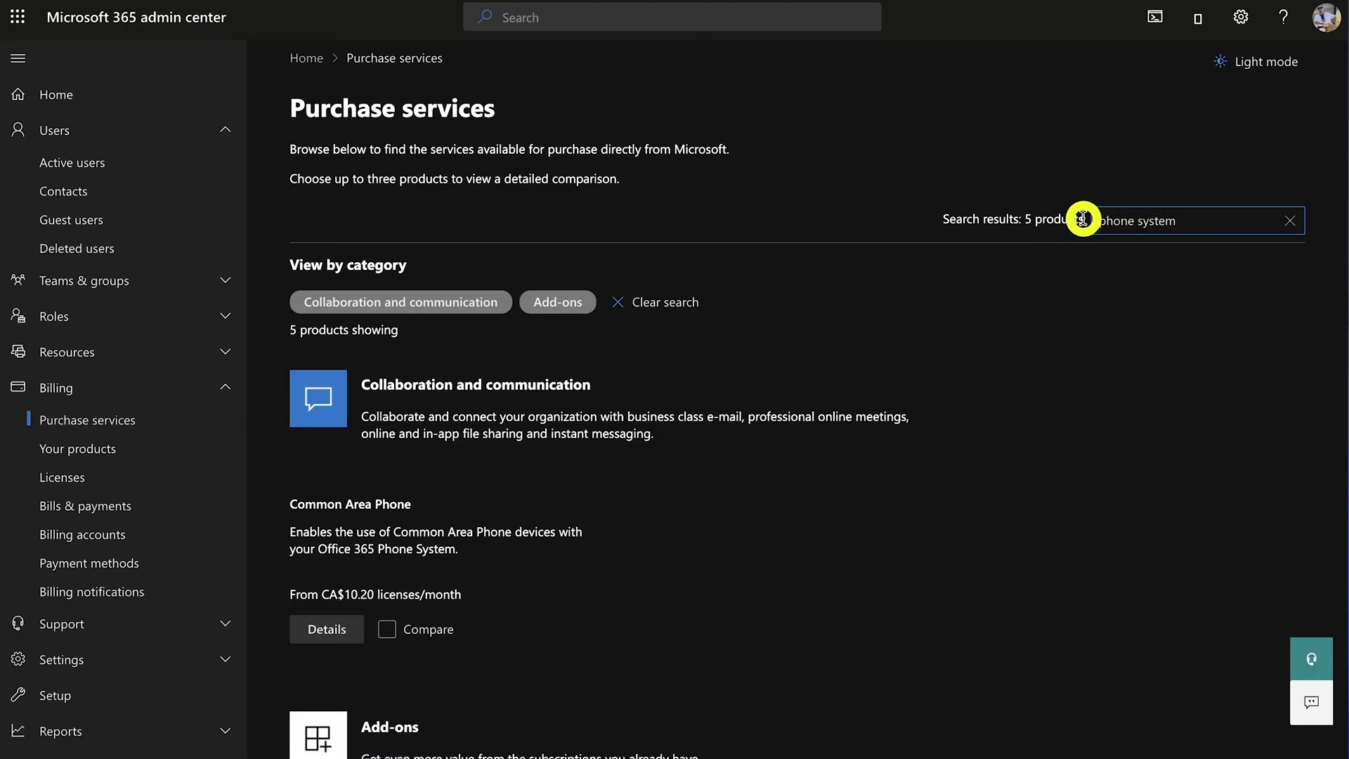
# - Search products for 'phone' and open the Microsoft 365 Phone System Trial details
pyautogui.click(1118, 223)
pyautogui.write('phone')
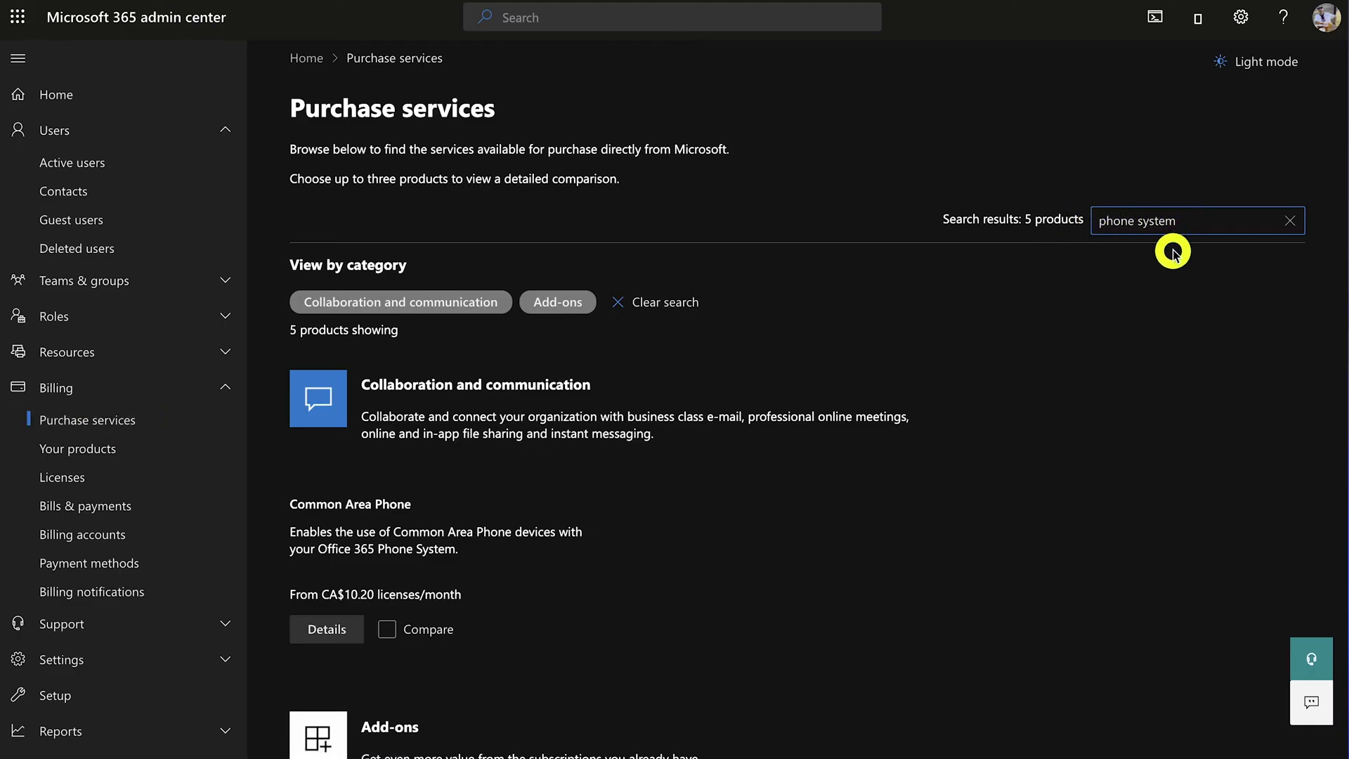
pyautogui.scroll(-6, 1075, 343)
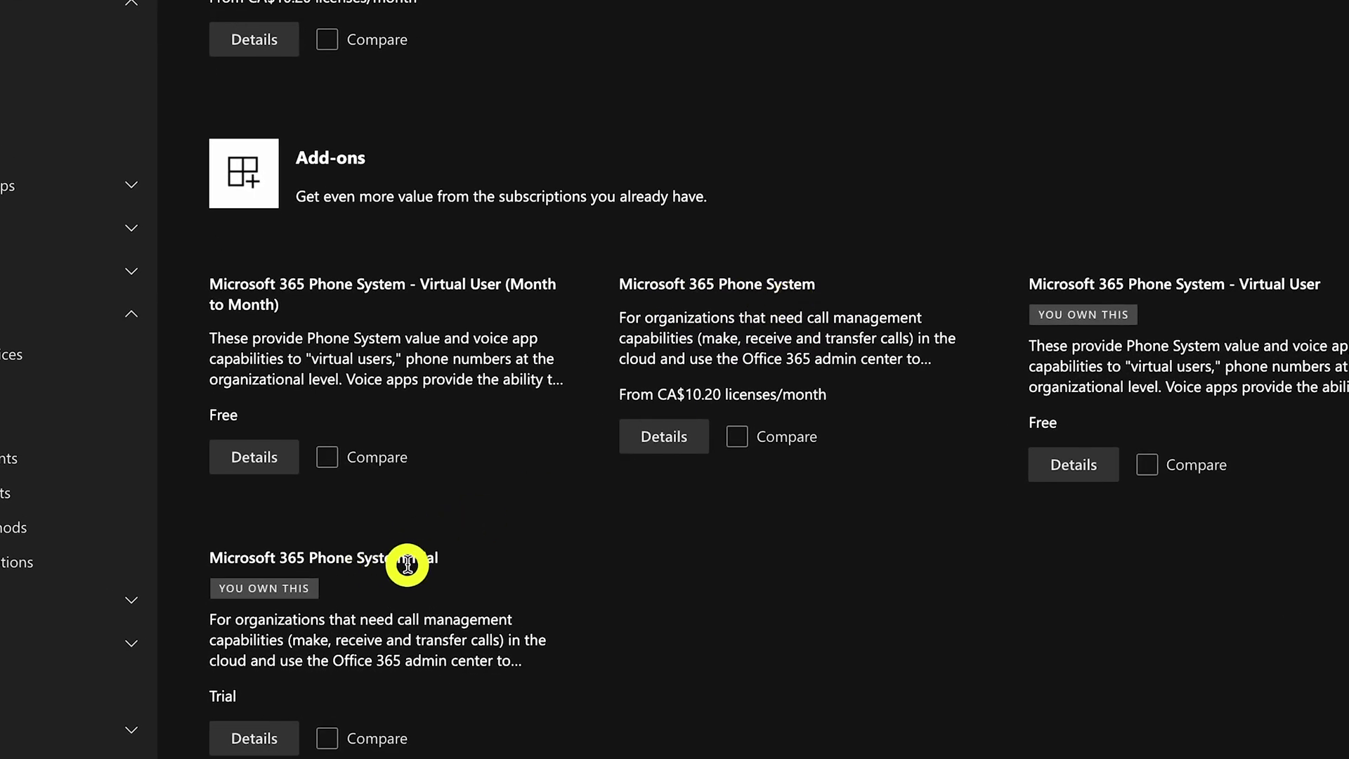
pyautogui.click(407, 564)
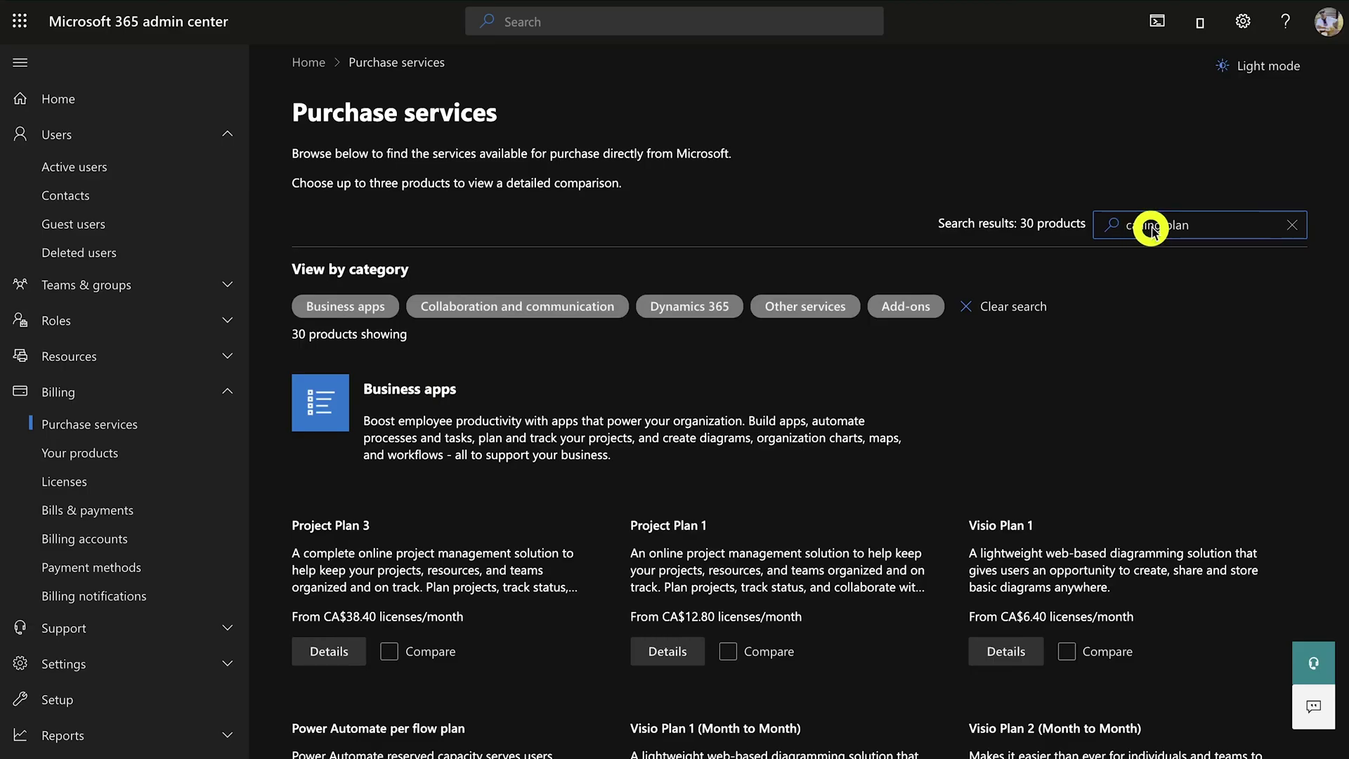
# - Open the US and Canada Domestic Calling Plan Trial details to confirm it is owned
pyautogui.scroll(-15, 1139, 314)
pyautogui.scroll(-10, 1138, 320)
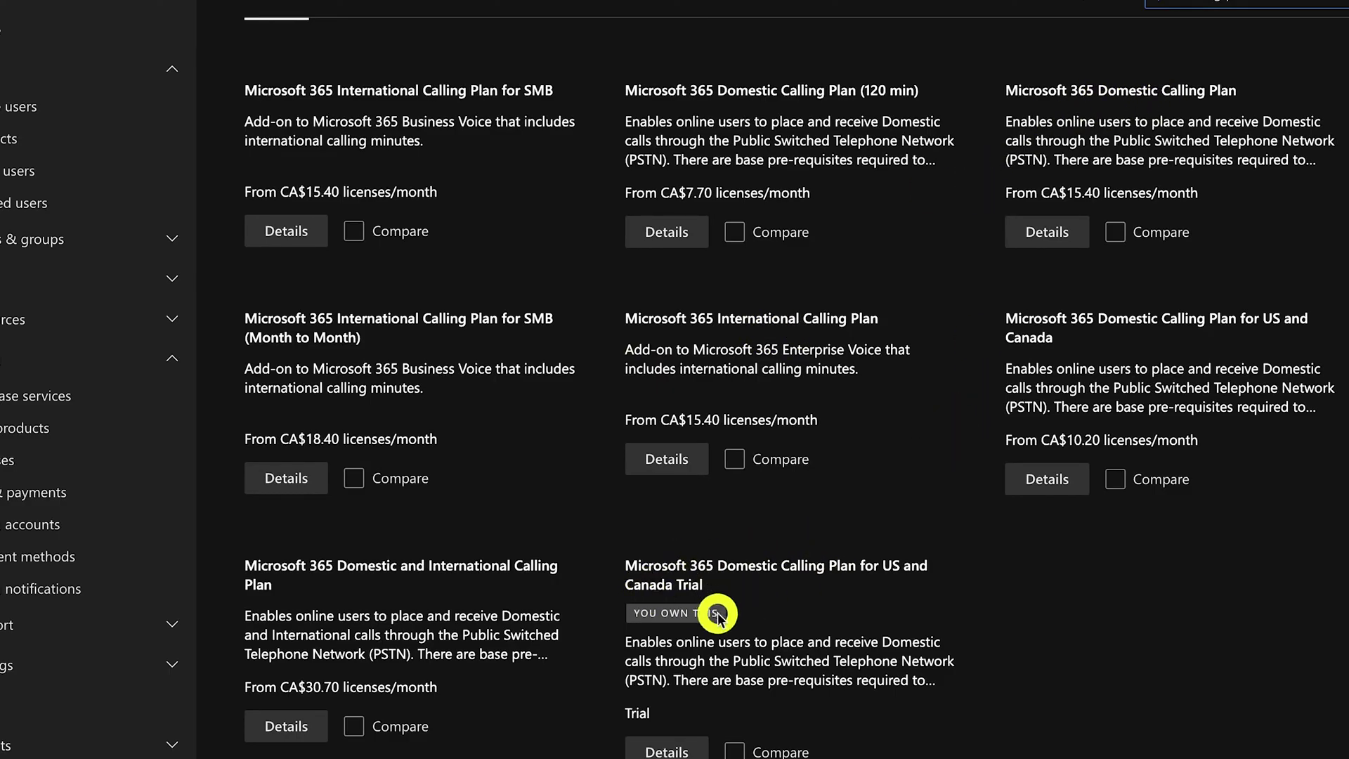
pyautogui.click(673, 751)
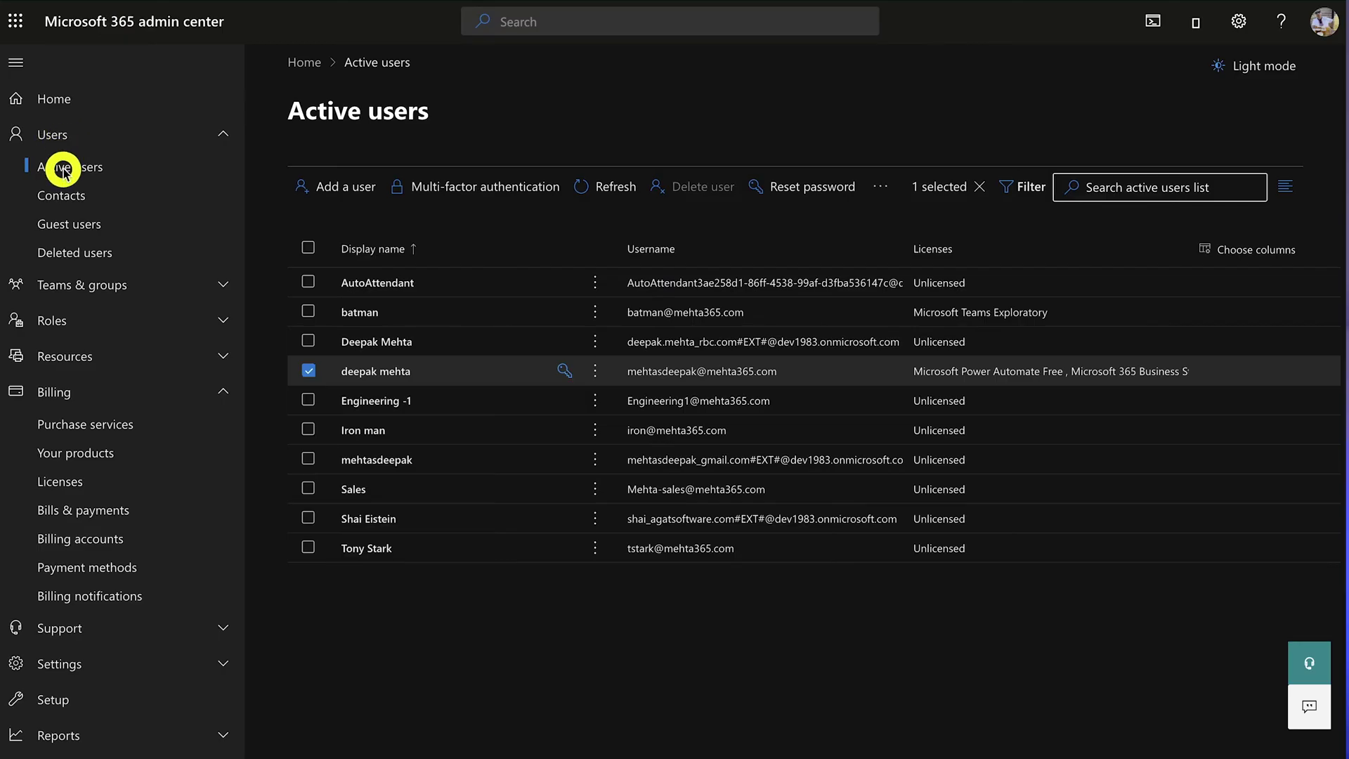
# - Give the user the Phone System and Domestic Calling Plan licences and save
pyautogui.click(380, 373)
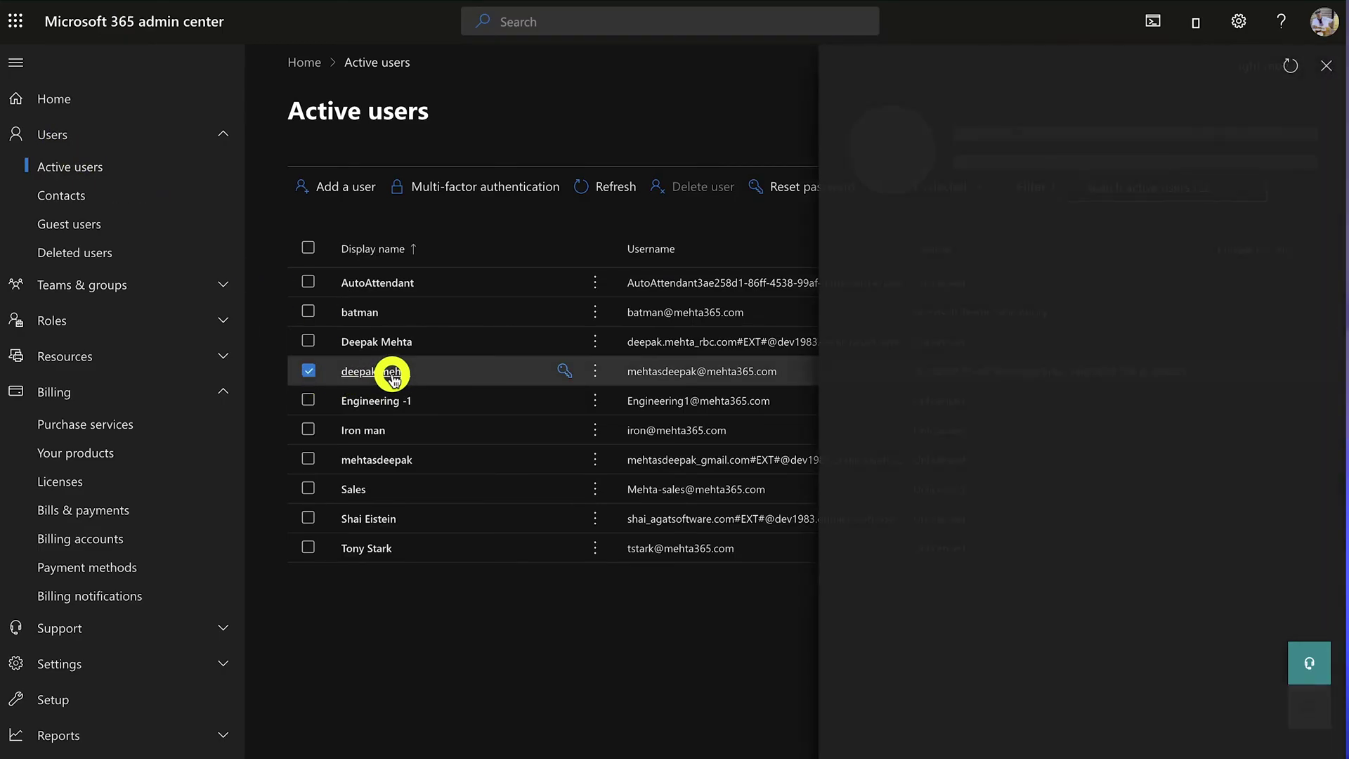
pyautogui.click(953, 197)
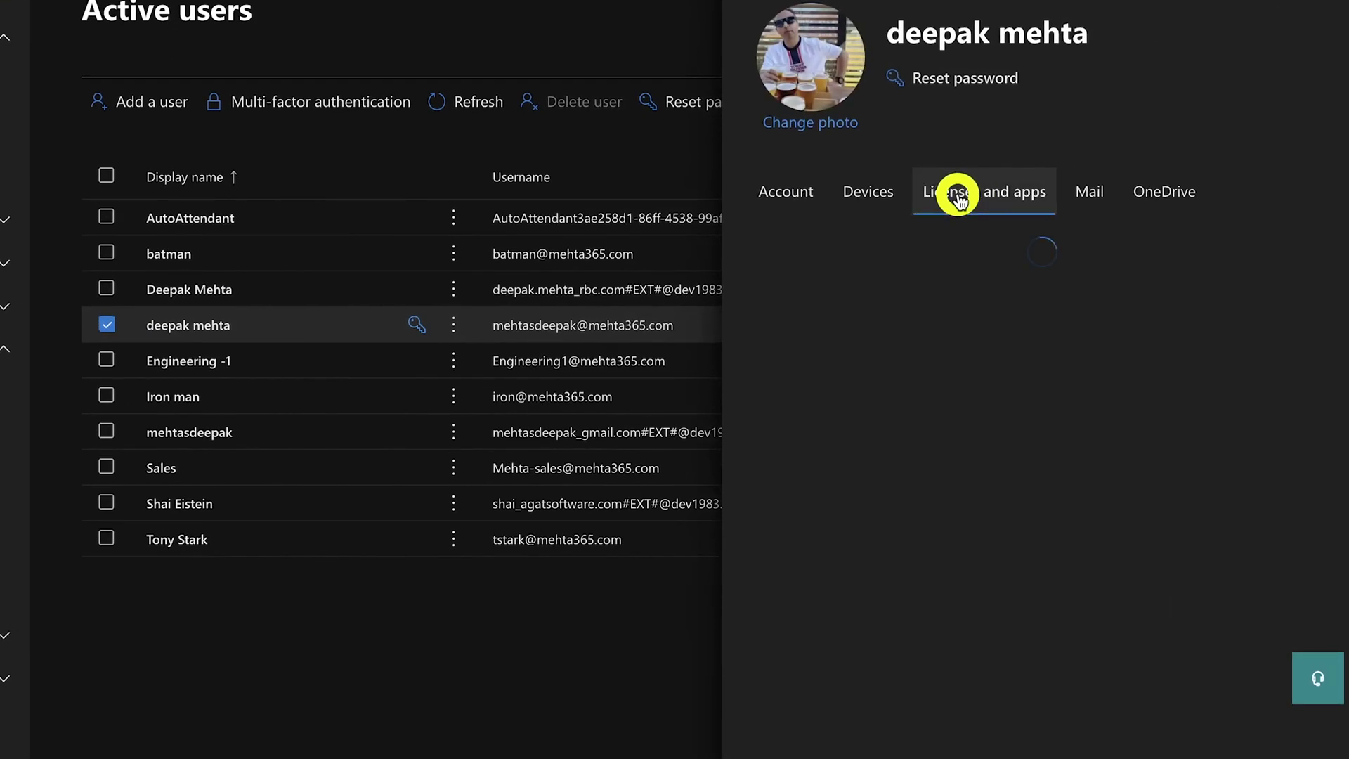
pyautogui.scroll(-3, 959, 394)
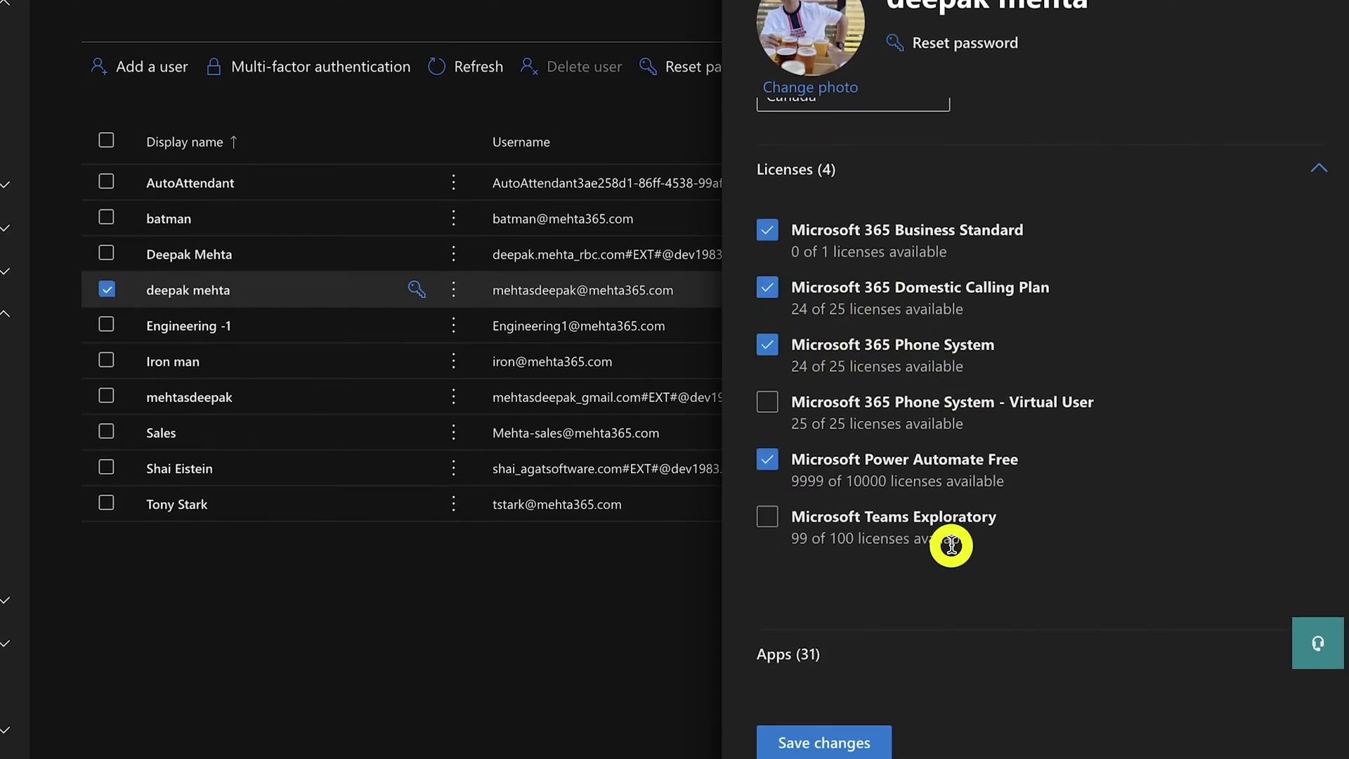
pyautogui.click(792, 718)
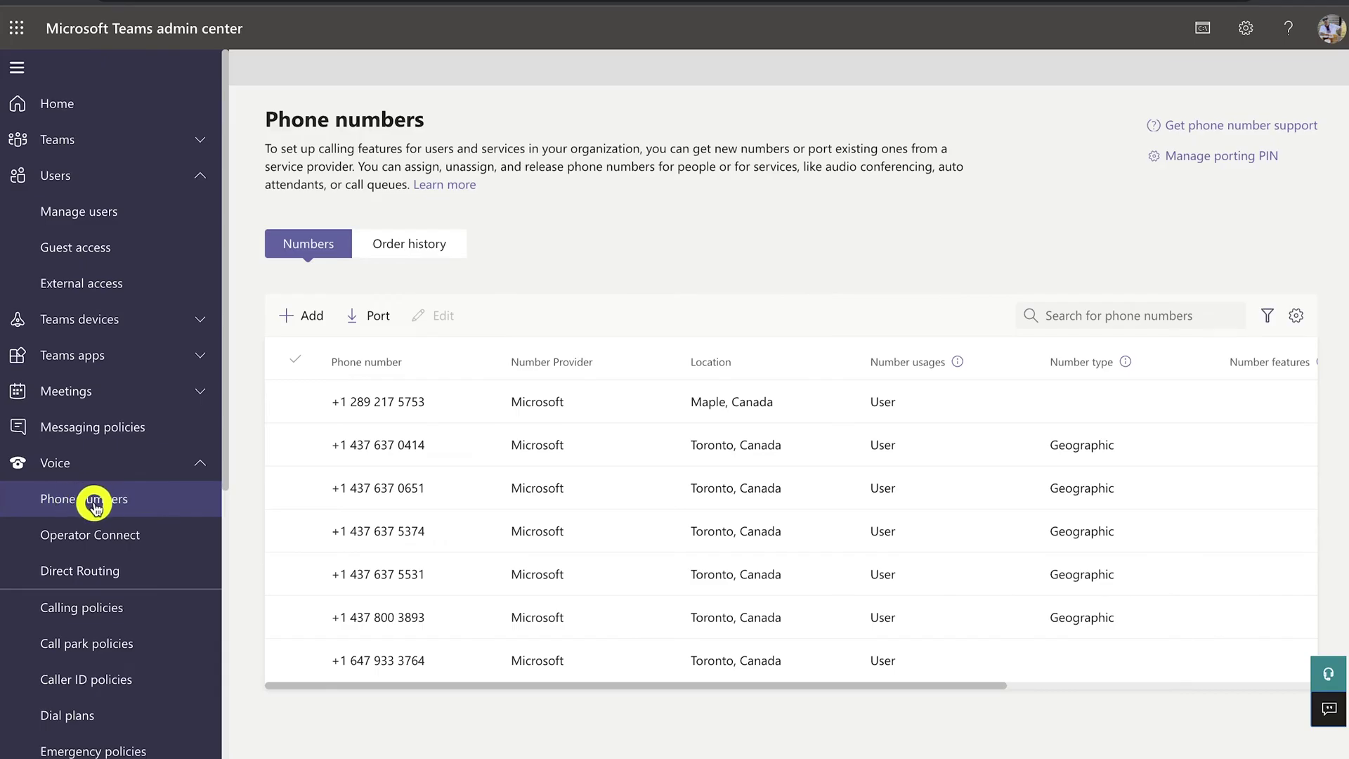
# - Start a Canada number request with type User (subscriber) and operator Microsoft
pyautogui.click(306, 320)
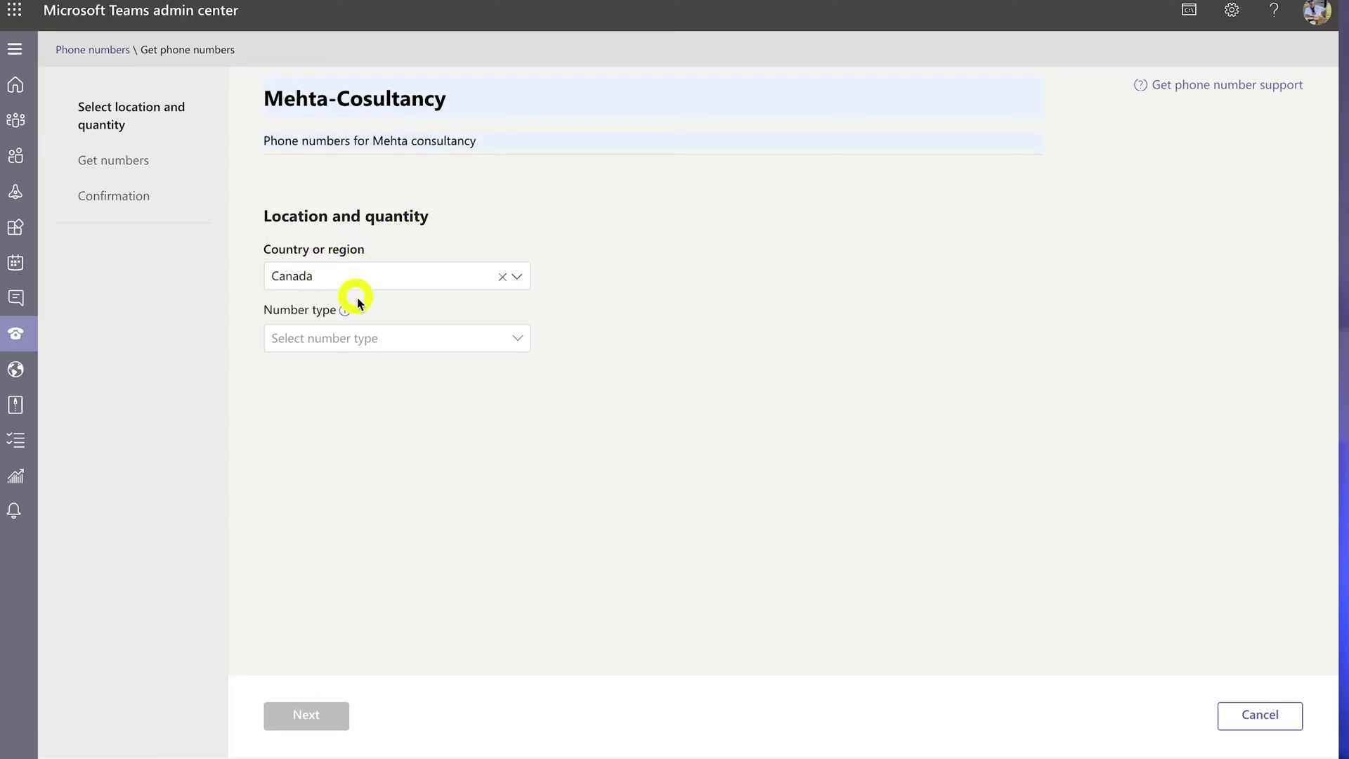
pyautogui.click(373, 341)
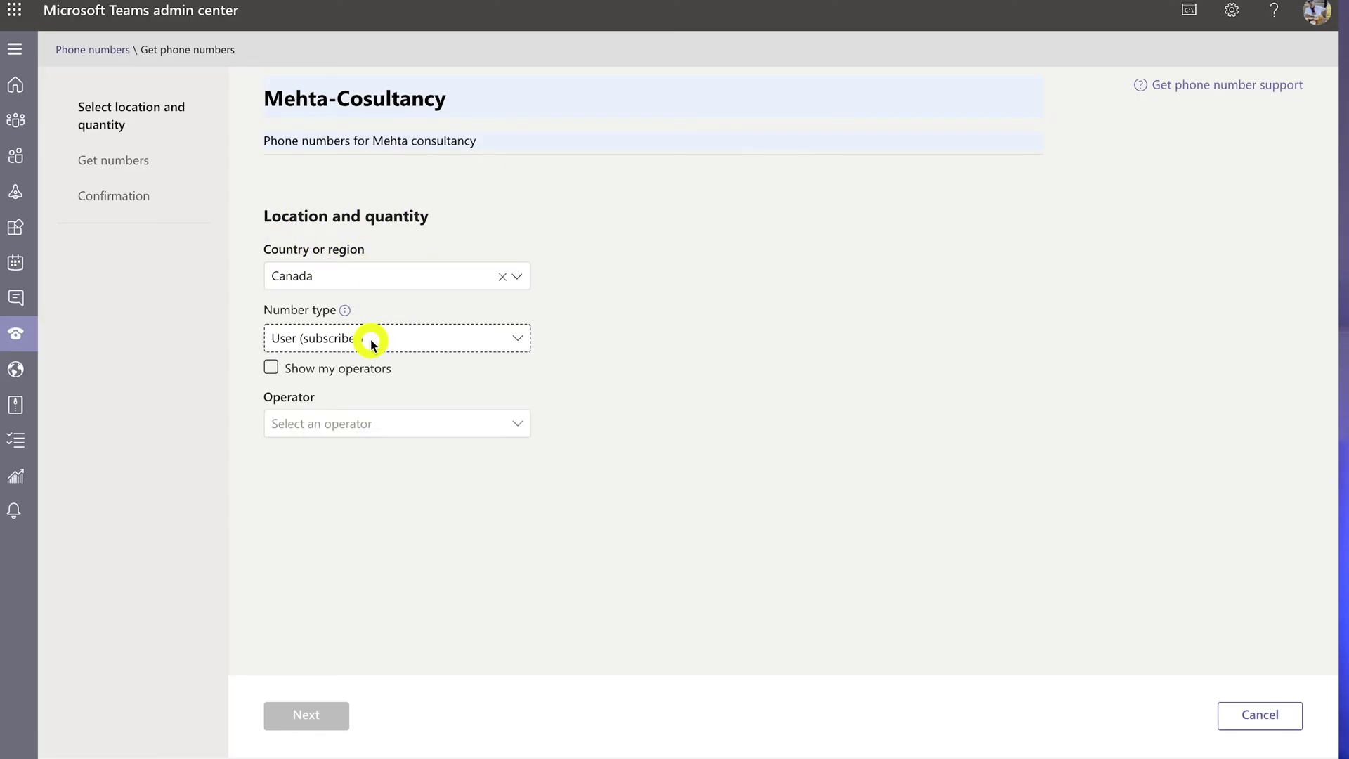
pyautogui.click(480, 341)
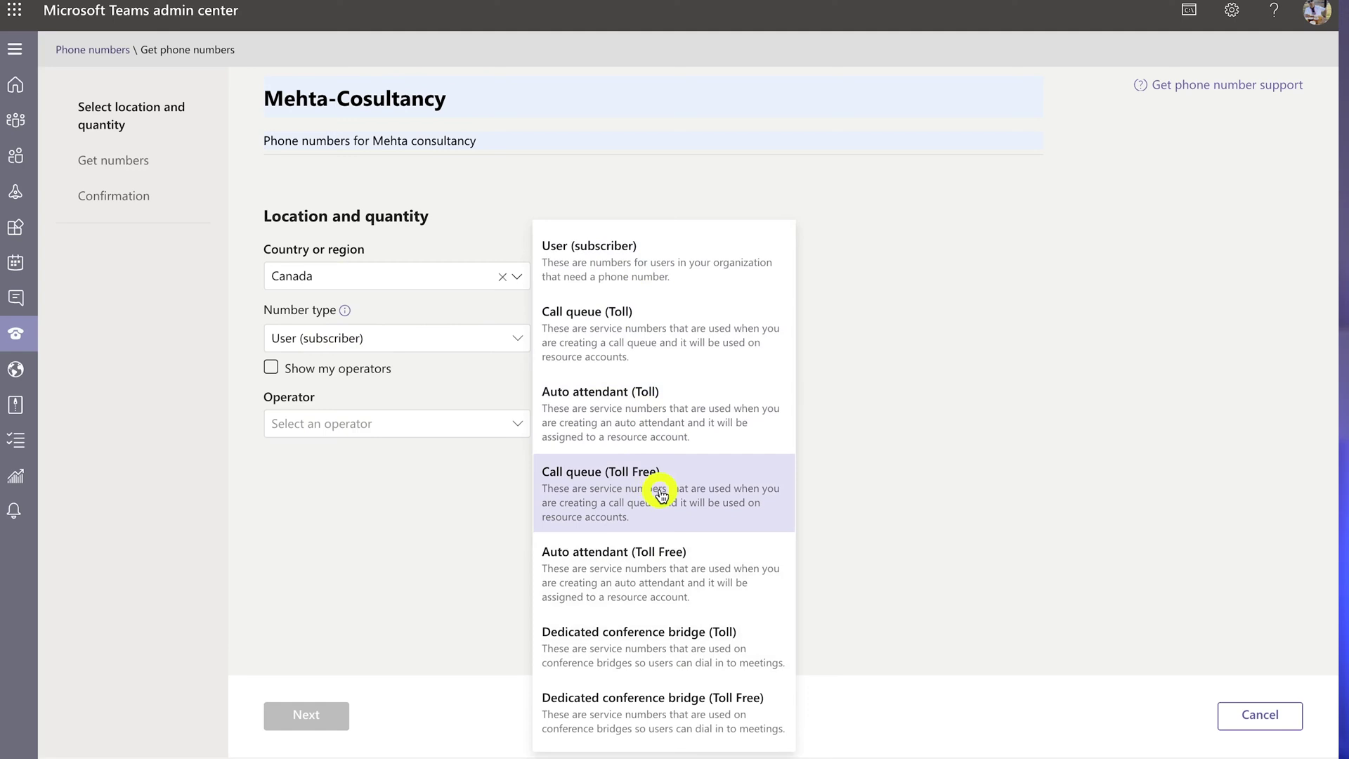
pyautogui.click(631, 265)
pyautogui.click(413, 368)
pyautogui.click(332, 425)
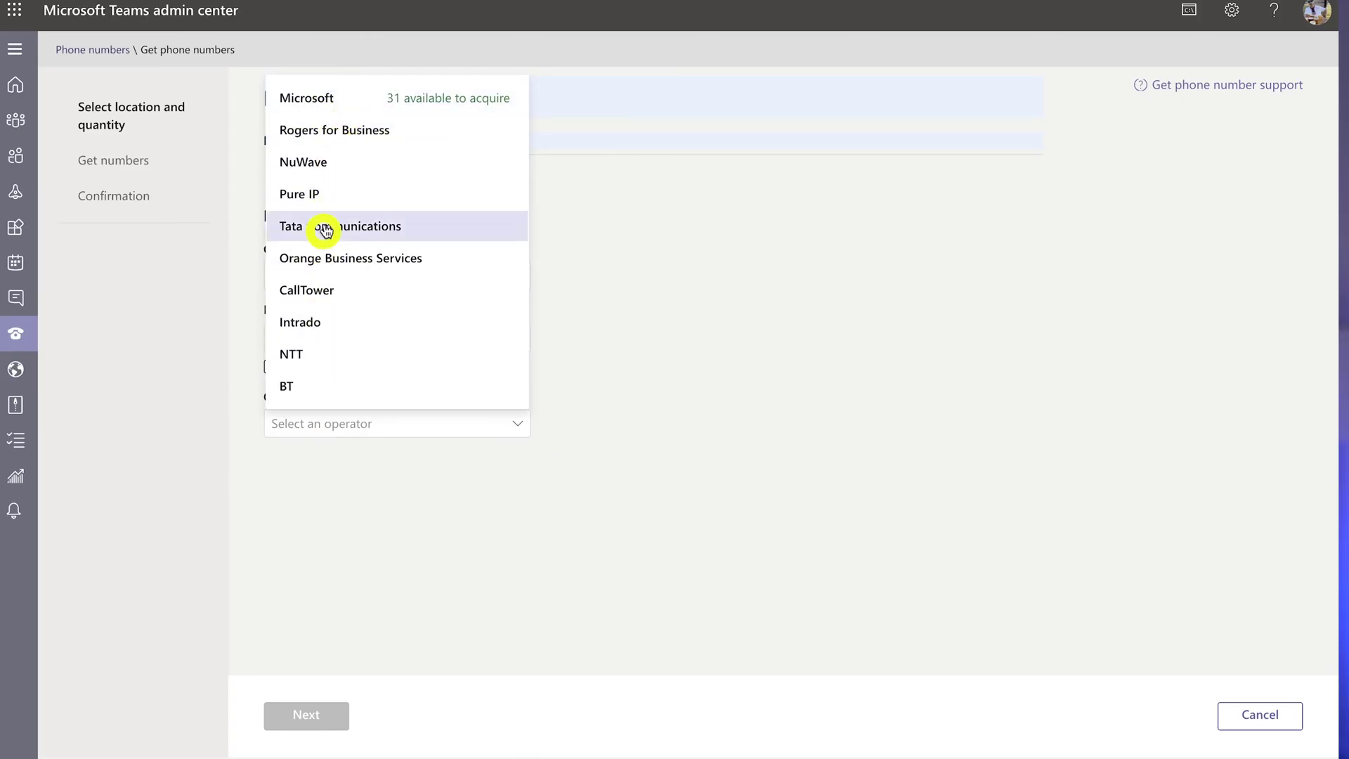
pyautogui.click(340, 92)
# - Request quantity 1 by area code 289 and continue to reserve the number
pyautogui.click(306, 481)
pyautogui.write('1')
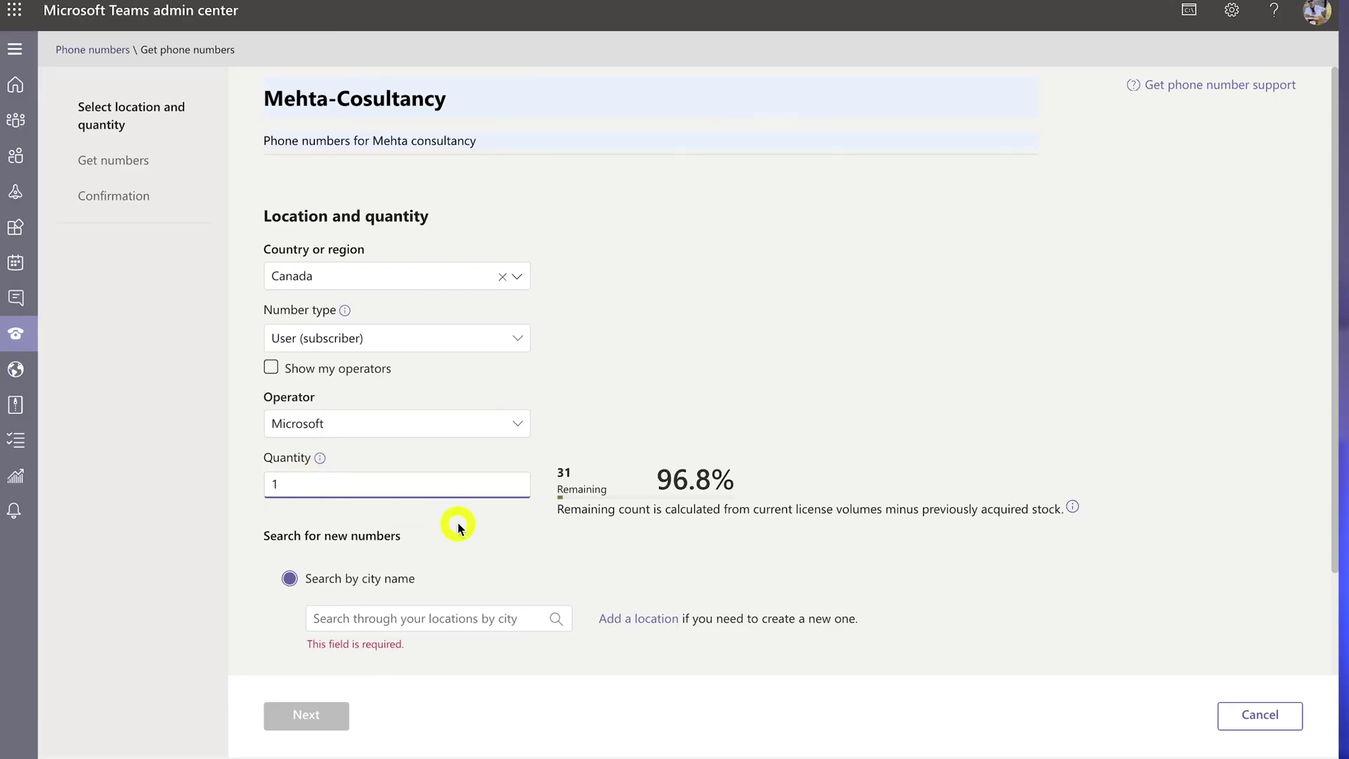
pyautogui.scroll(-1, 457, 524)
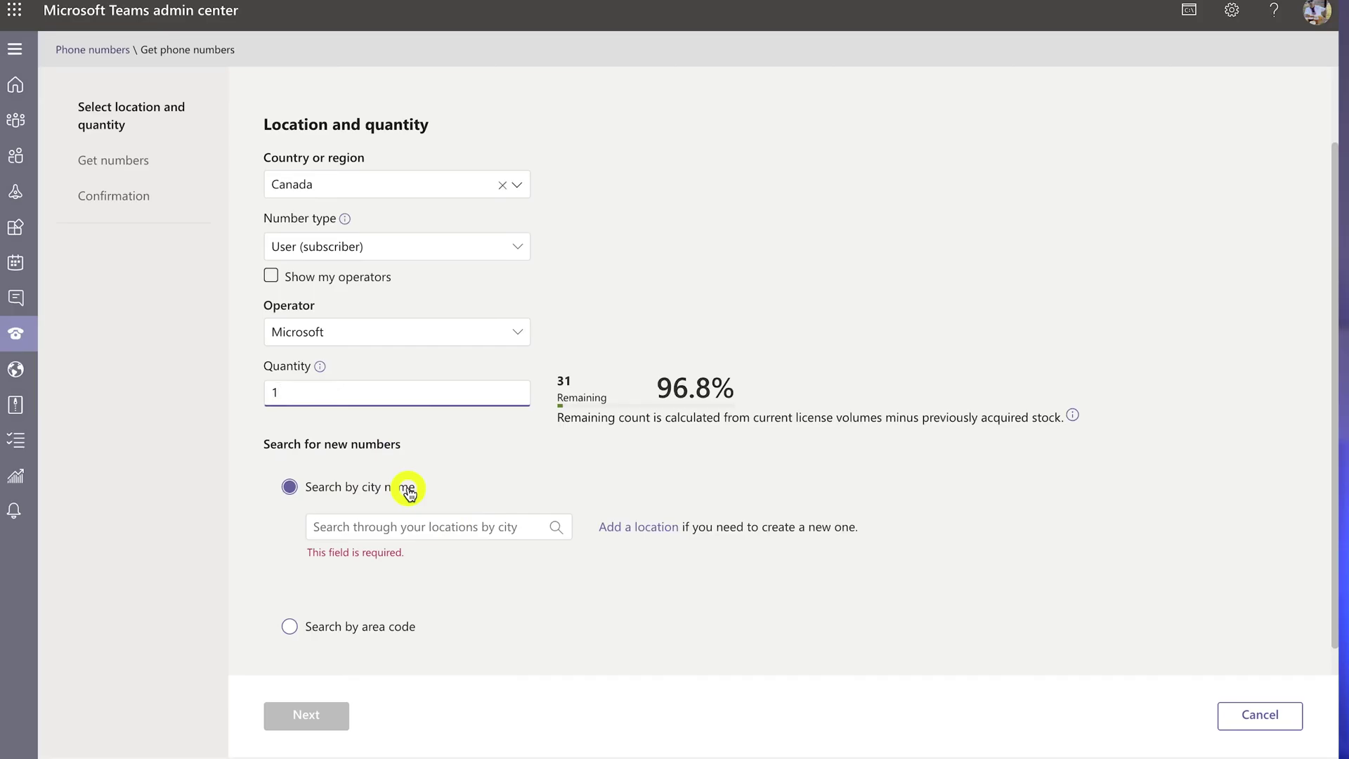
pyautogui.click(289, 627)
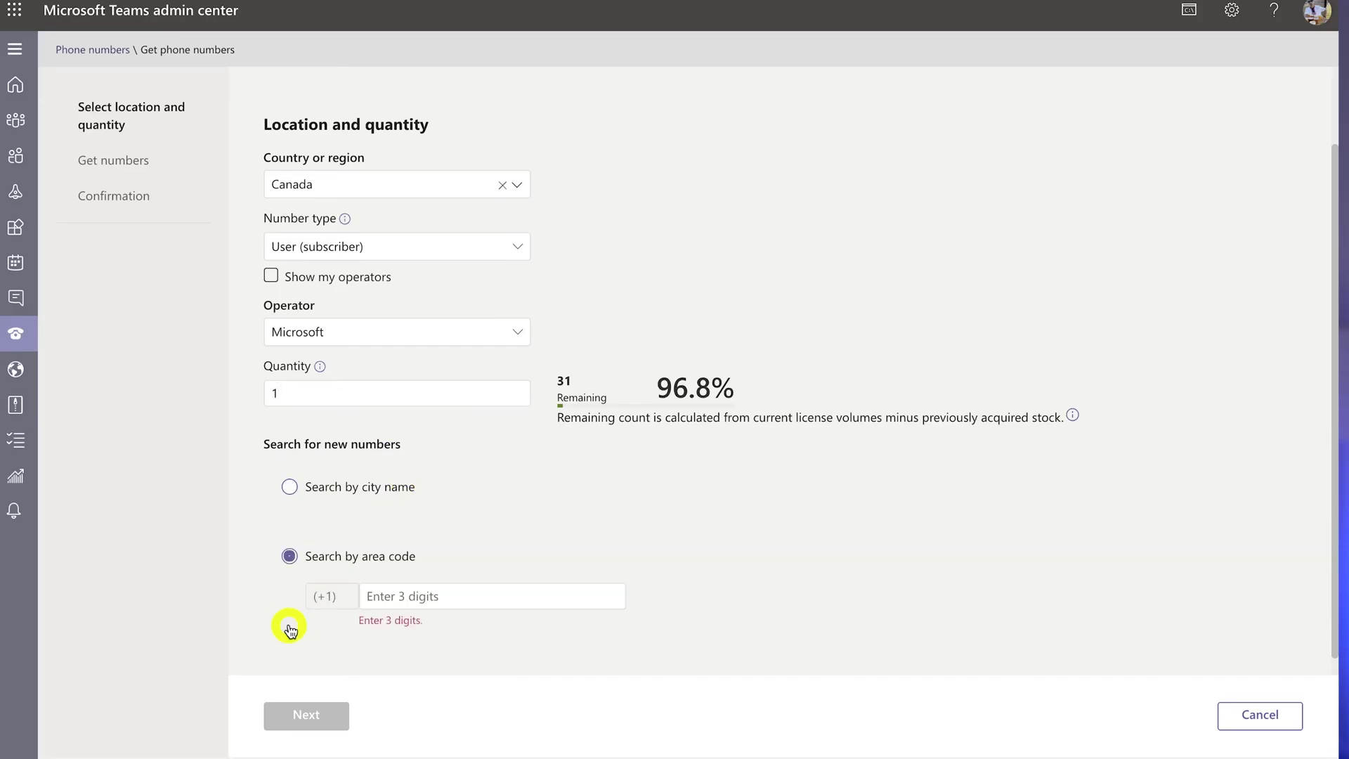
pyautogui.click(415, 598)
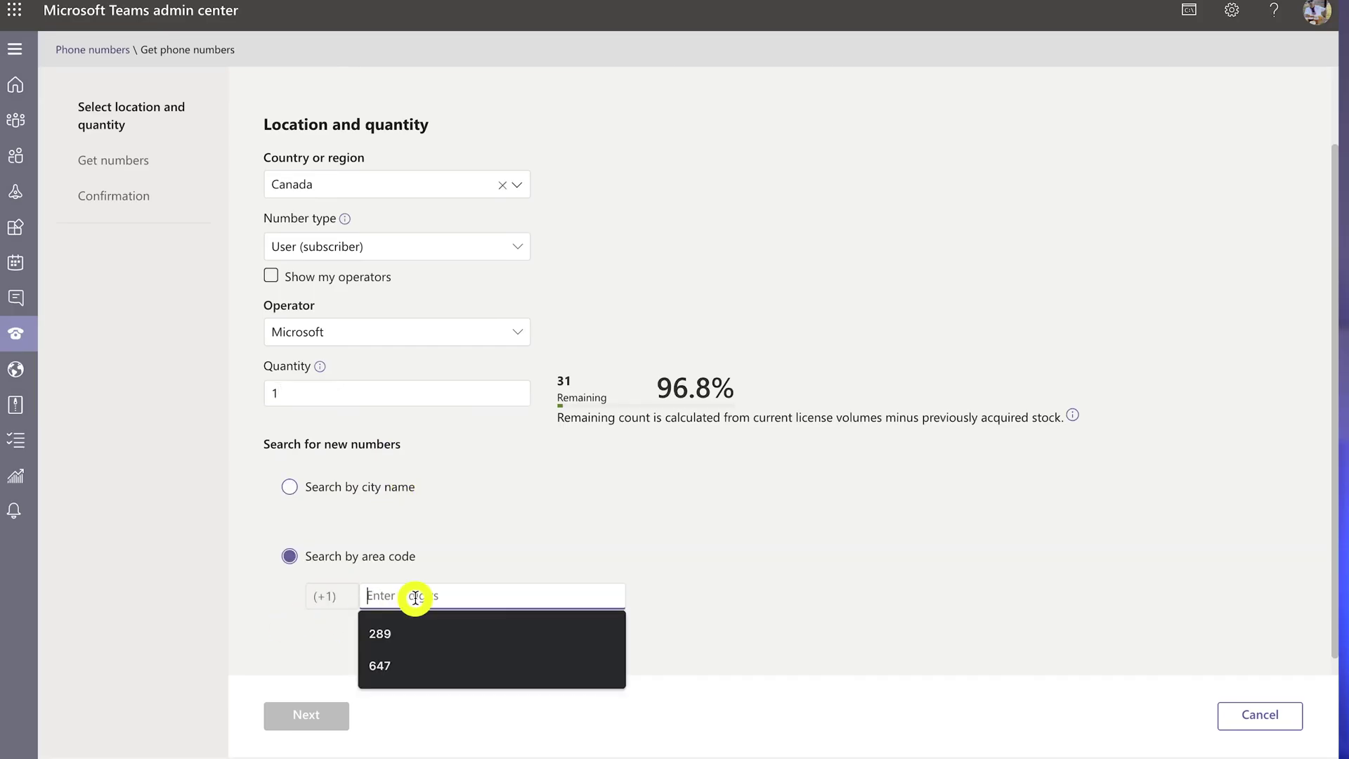
pyautogui.click(378, 635)
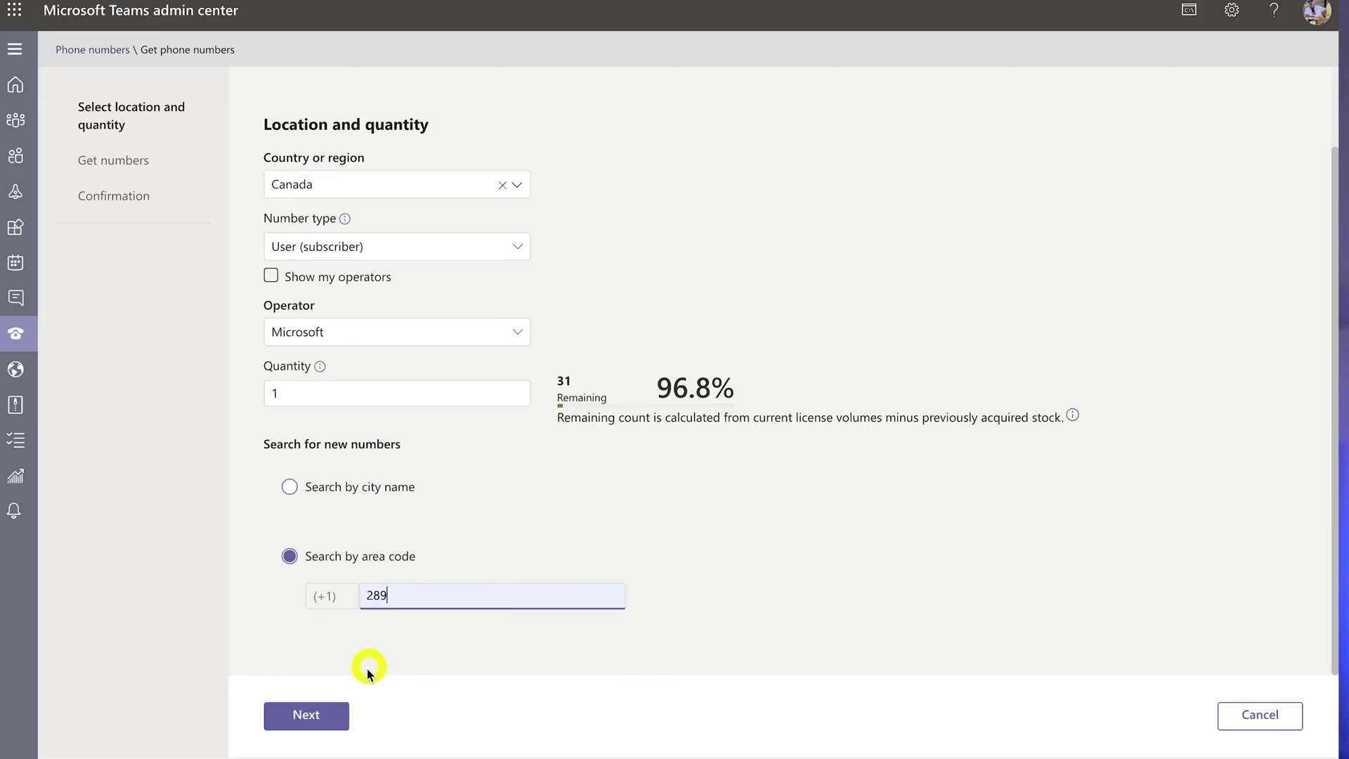
pyautogui.click(318, 721)
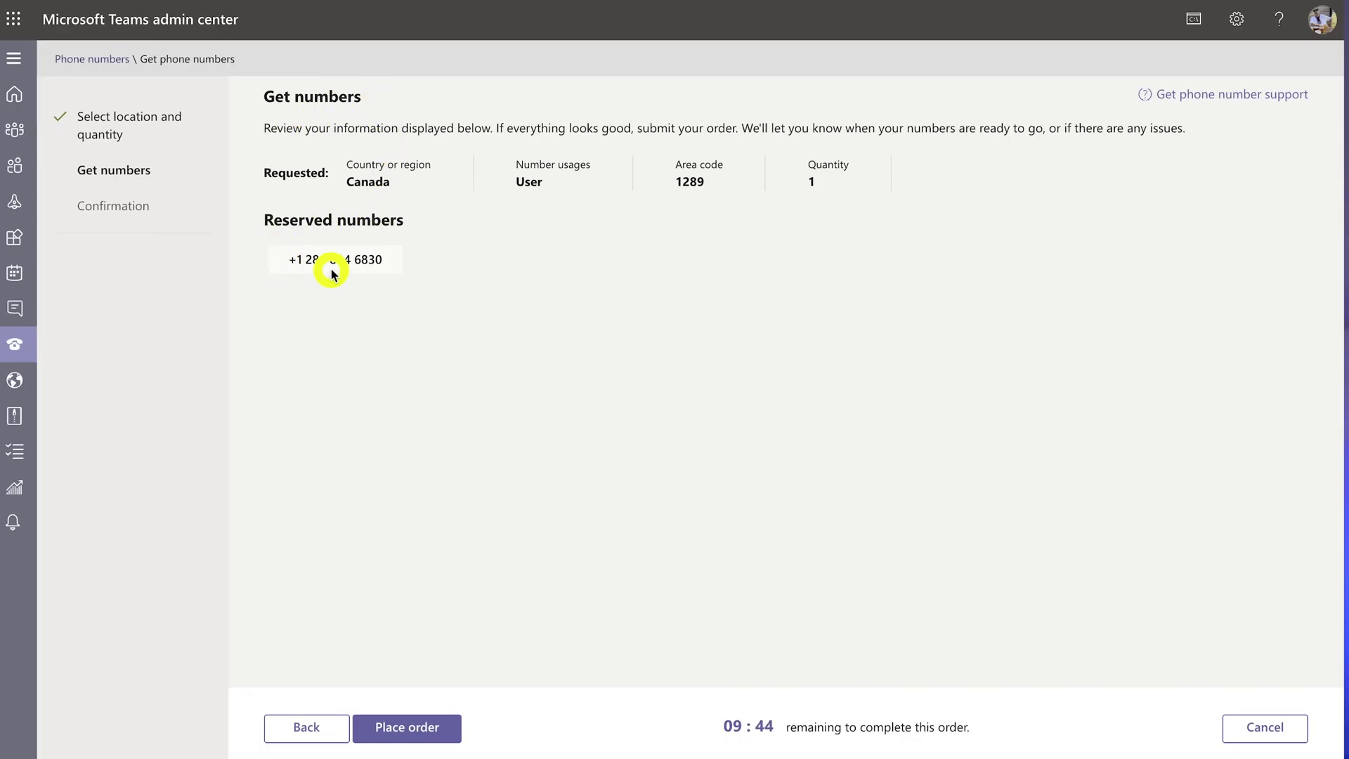
# - Place the order for the reserved 289 number and check the phone numbers list
pyautogui.click(408, 733)
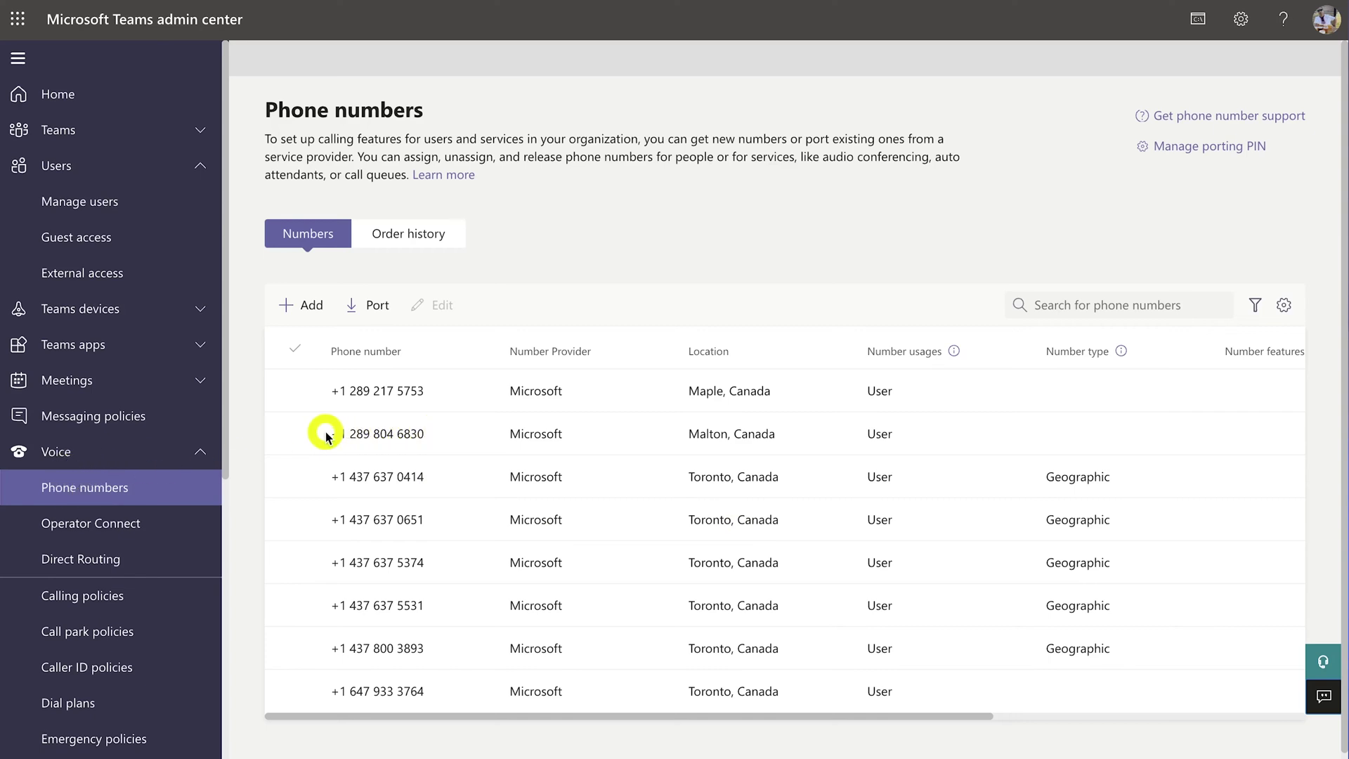
pyautogui.hscroll(1, 359, 397)
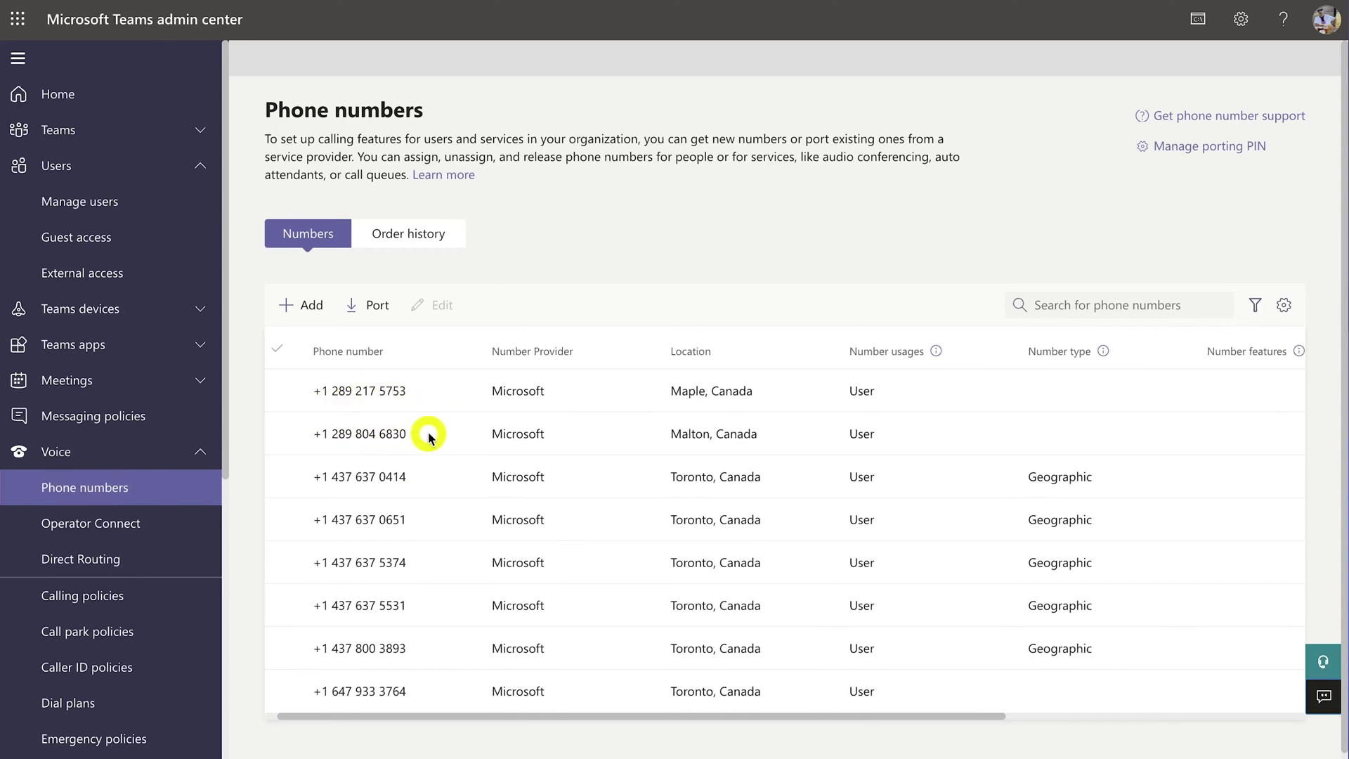
pyautogui.hscroll(-1, 683, 442)
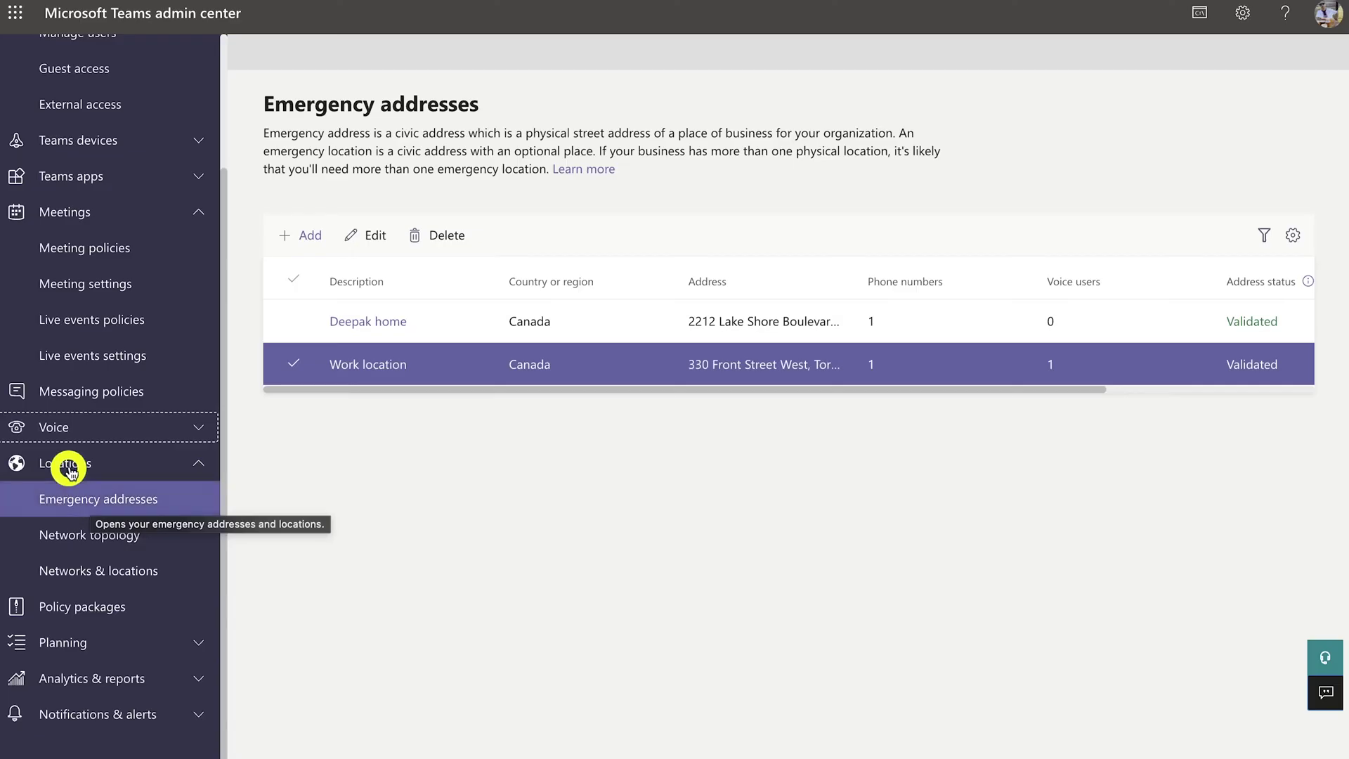
# - Add an emergency address from the pasted home street suggestion, with manual input turned on
pyautogui.click(94, 501)
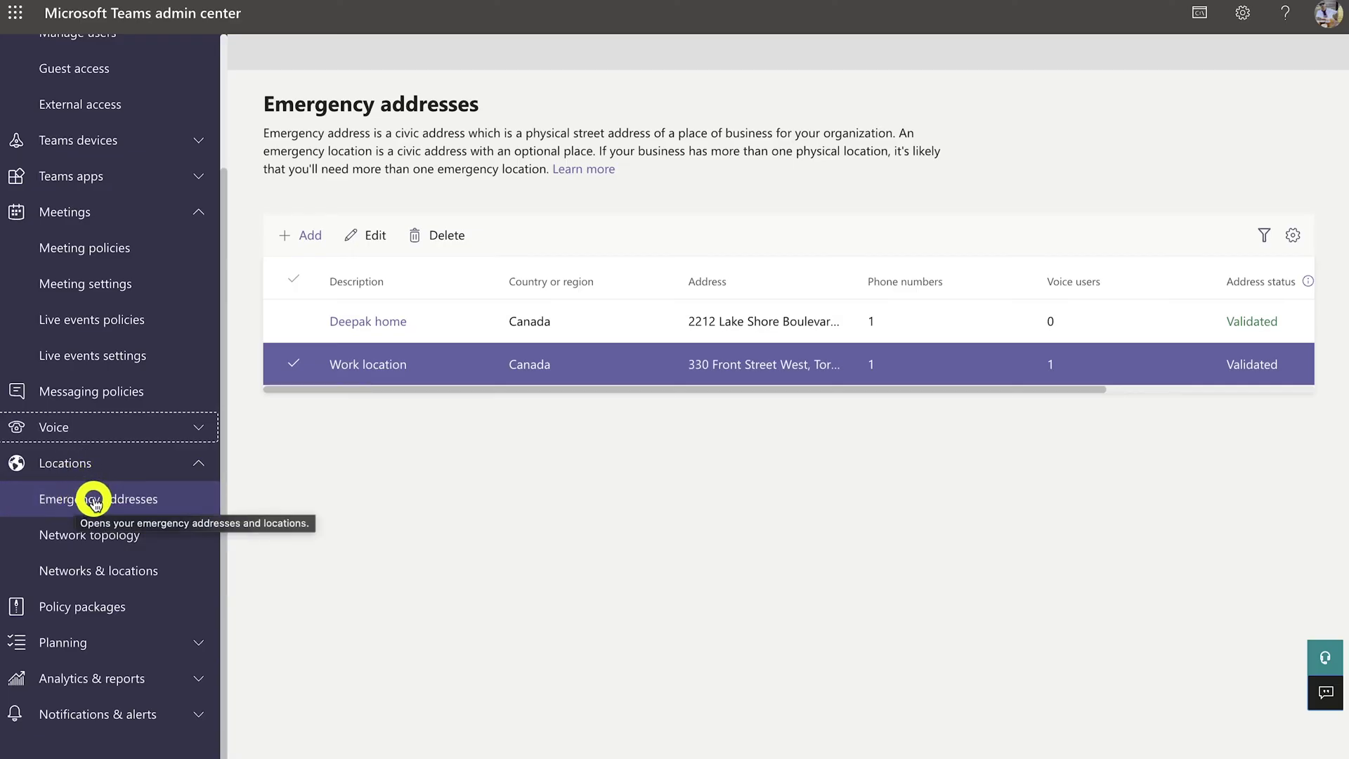
pyautogui.click(308, 234)
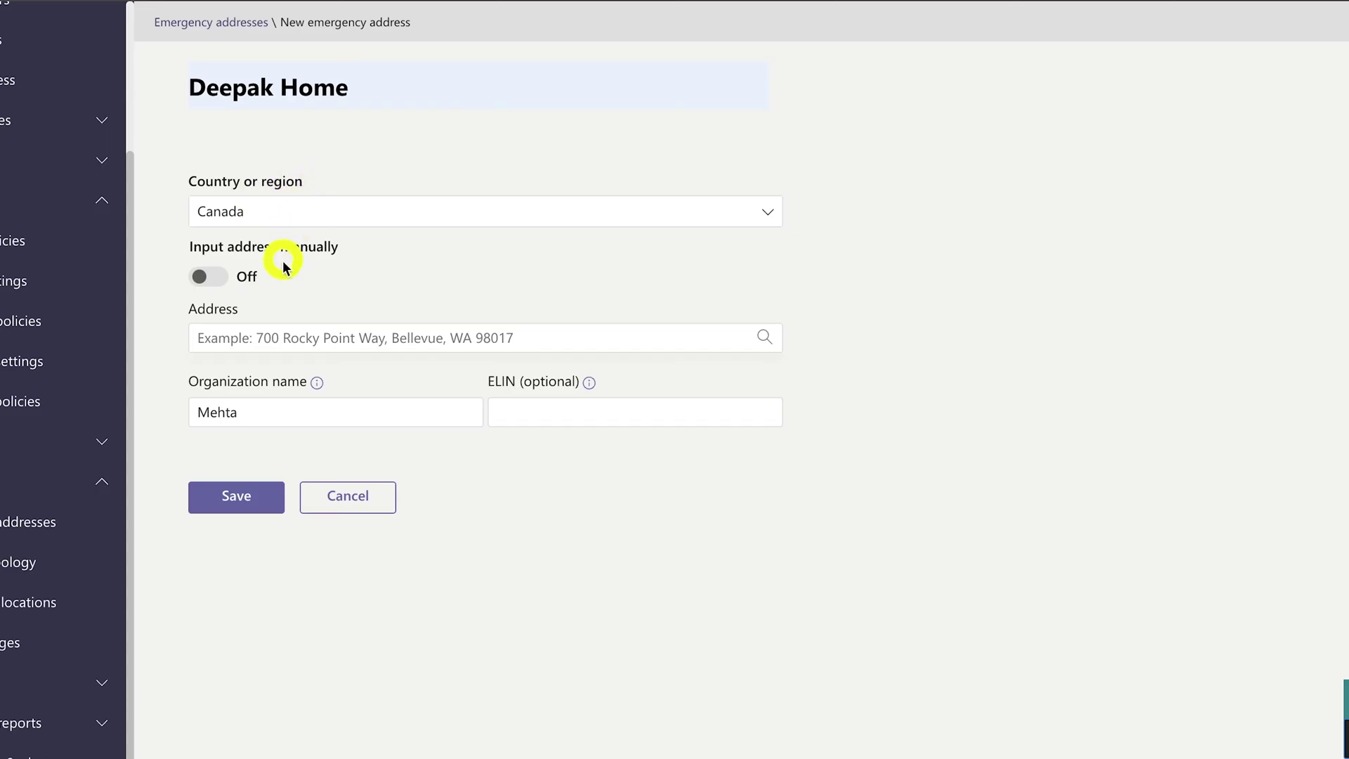
pyautogui.click(256, 336)
pyautogui.write('2212 Lake Shore Boulevard')
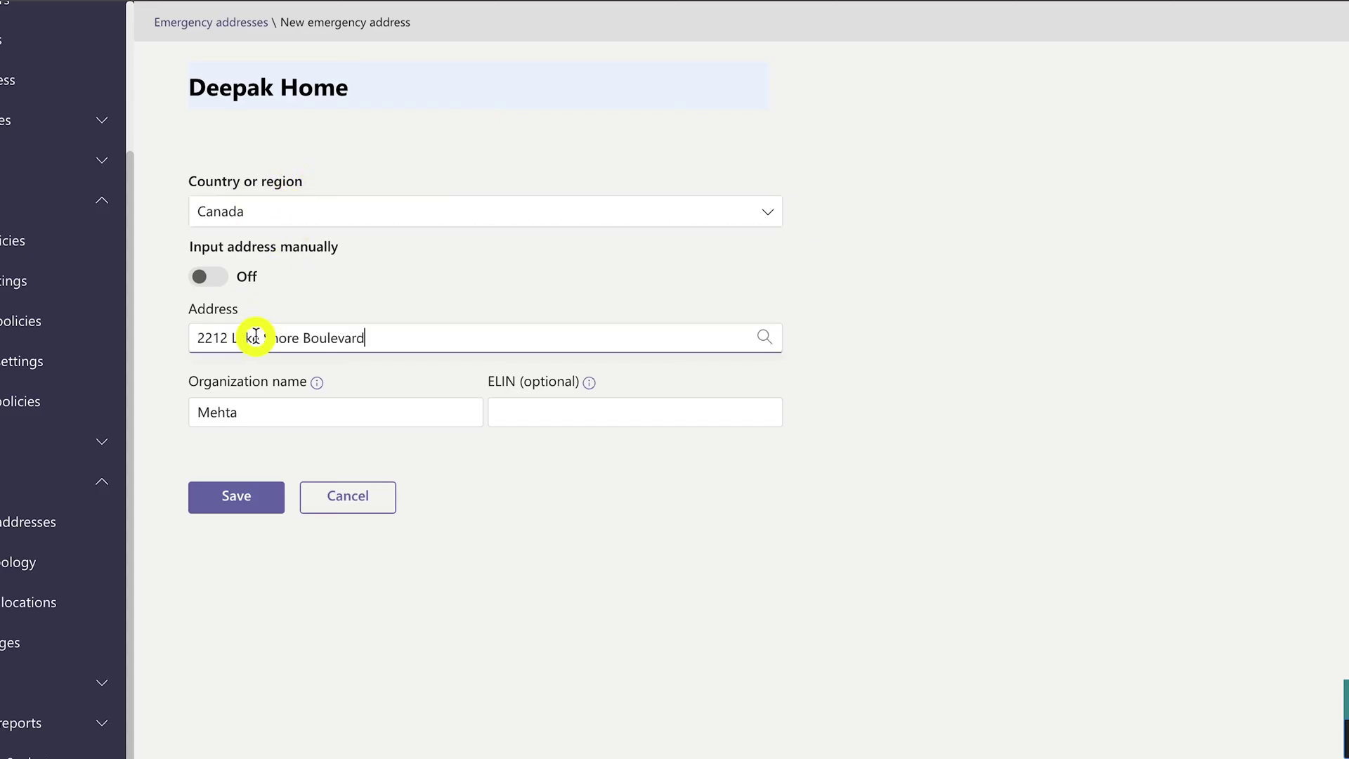
pyautogui.click(376, 368)
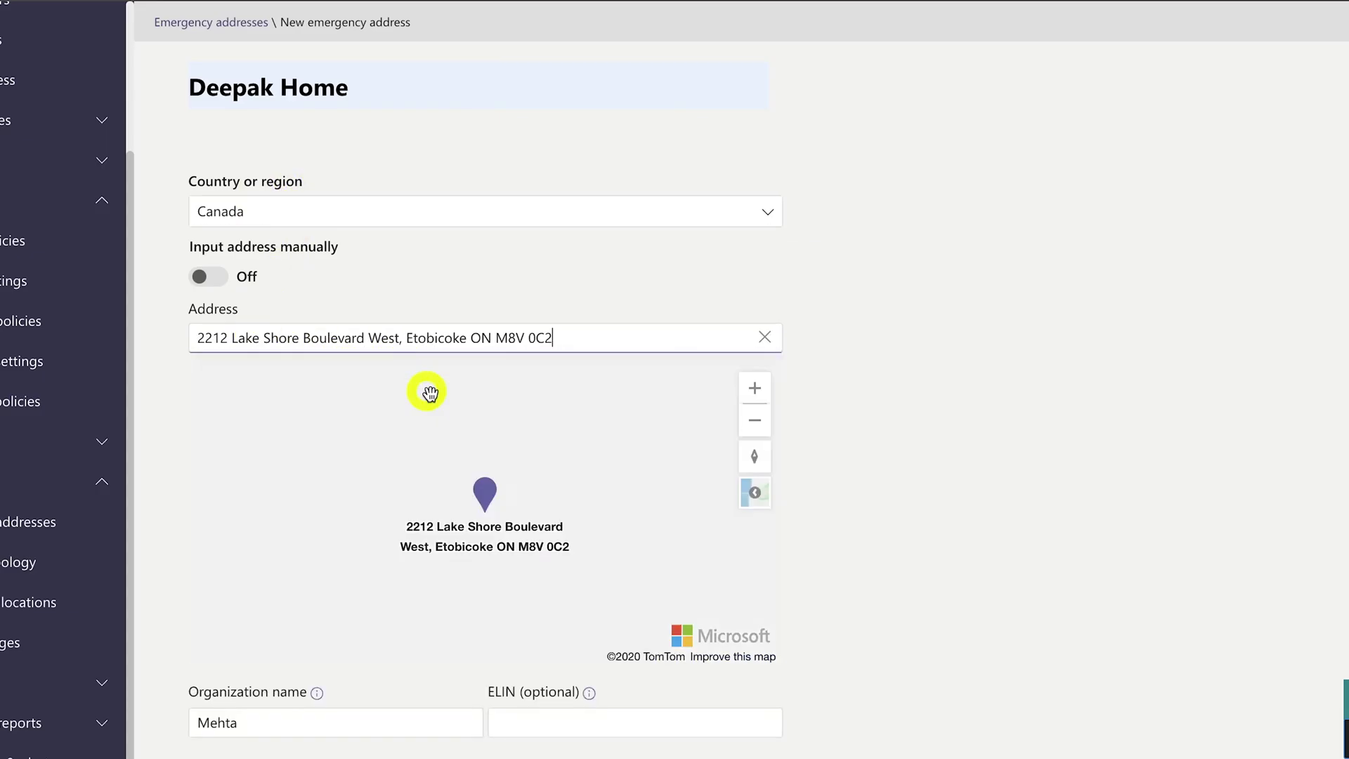
pyautogui.scroll(-1, 870, 571)
pyautogui.scroll(1, 869, 571)
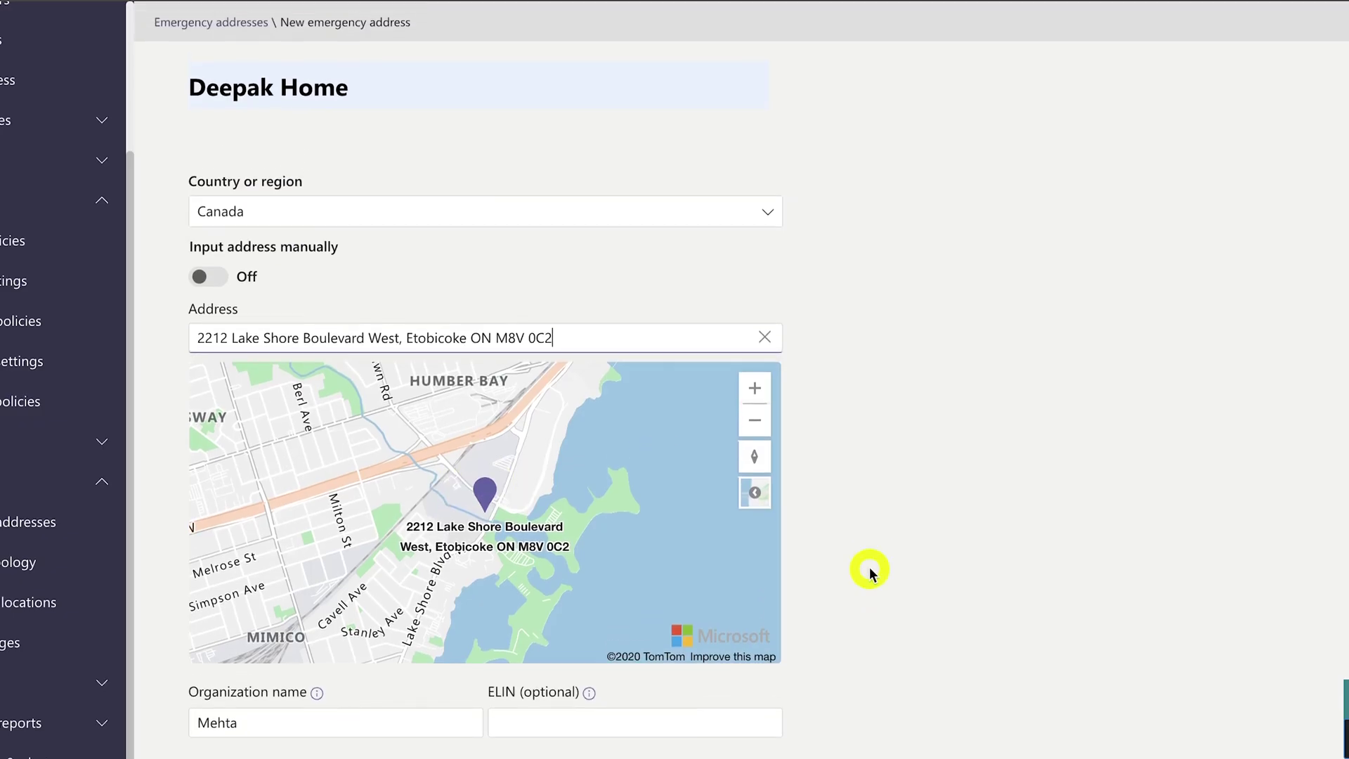
pyautogui.click(220, 279)
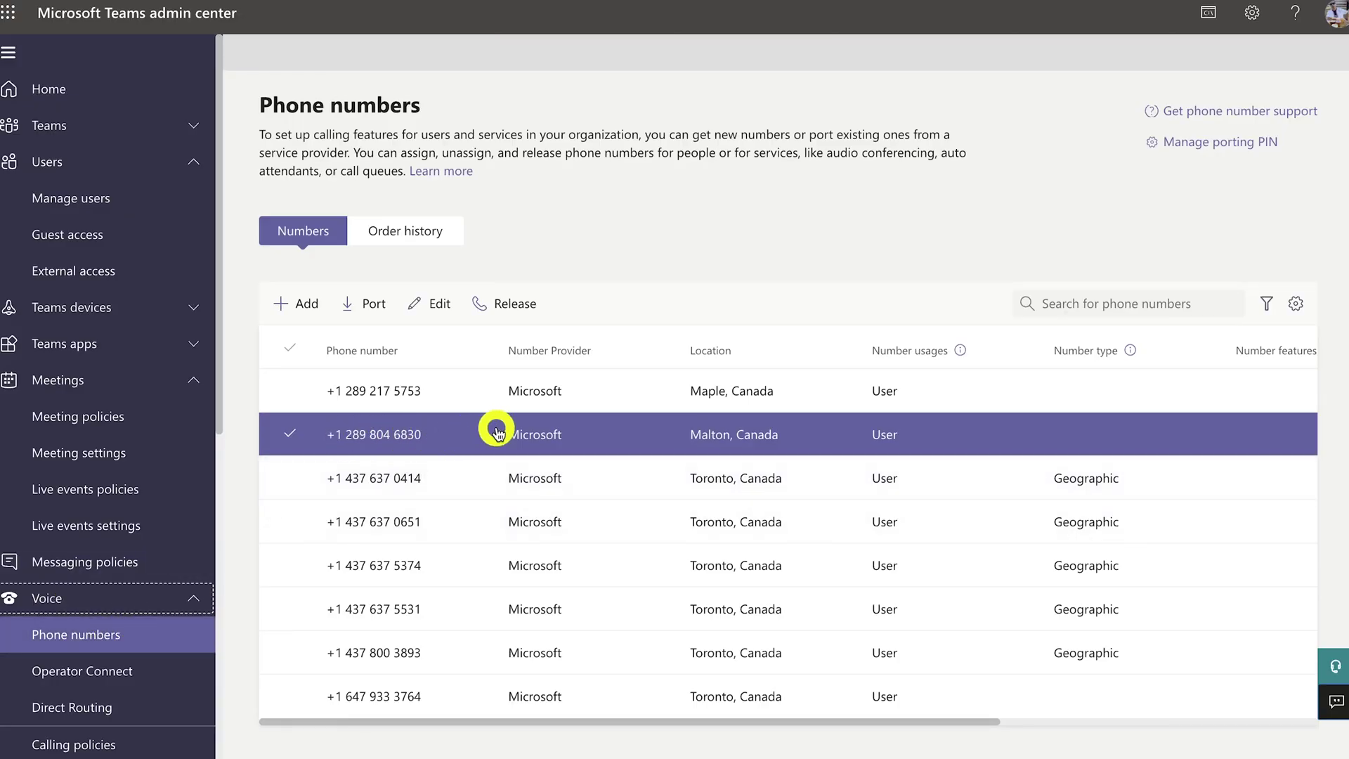
# - Select the new Malton number and assign it to the licensed user
pyautogui.click(381, 439)
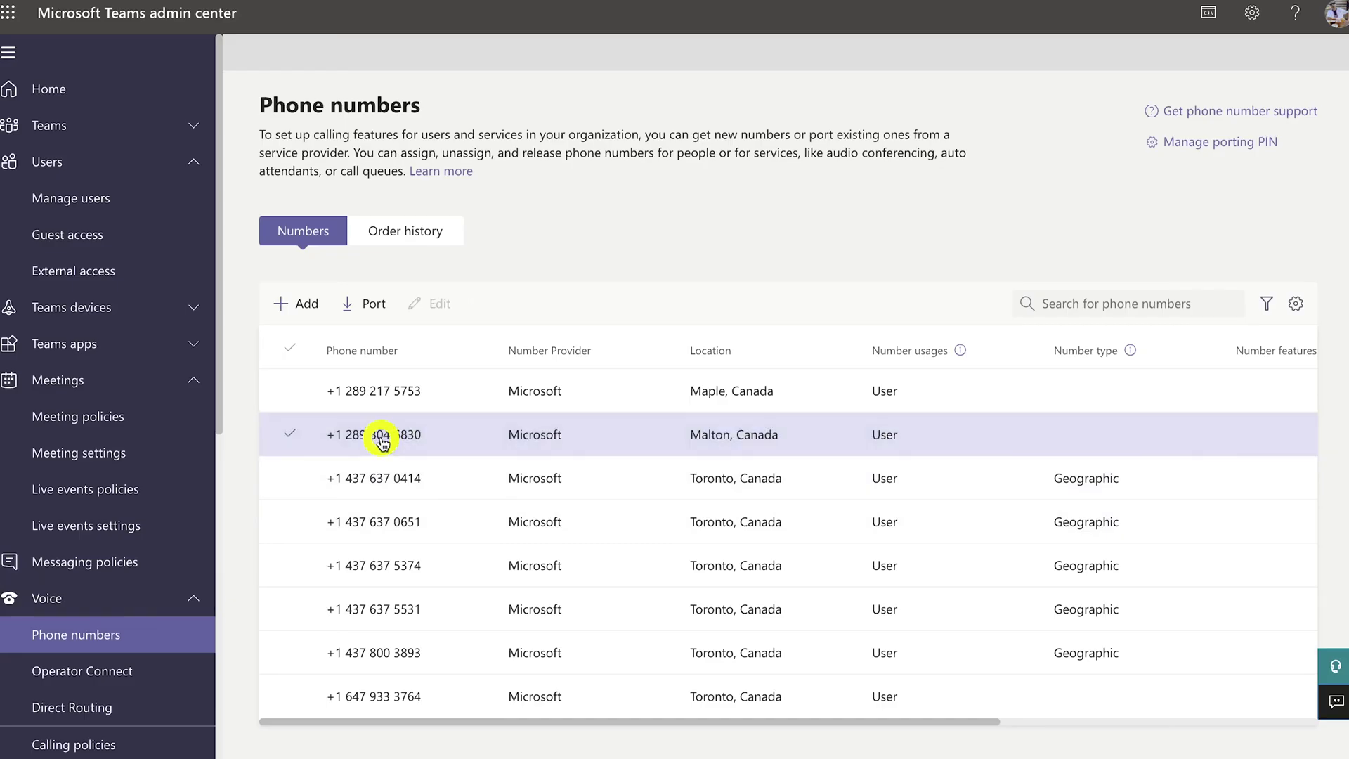
pyautogui.click(382, 439)
pyautogui.click(435, 304)
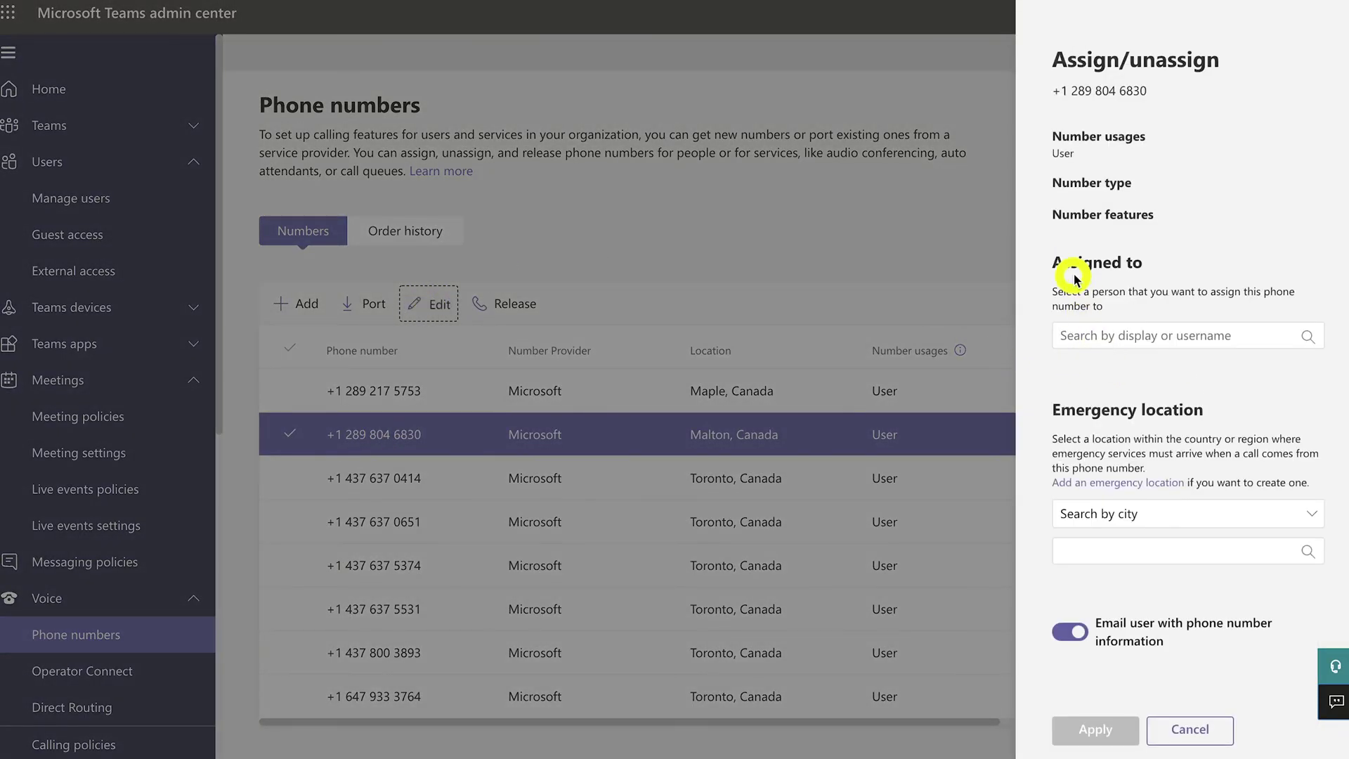
pyautogui.click(1085, 335)
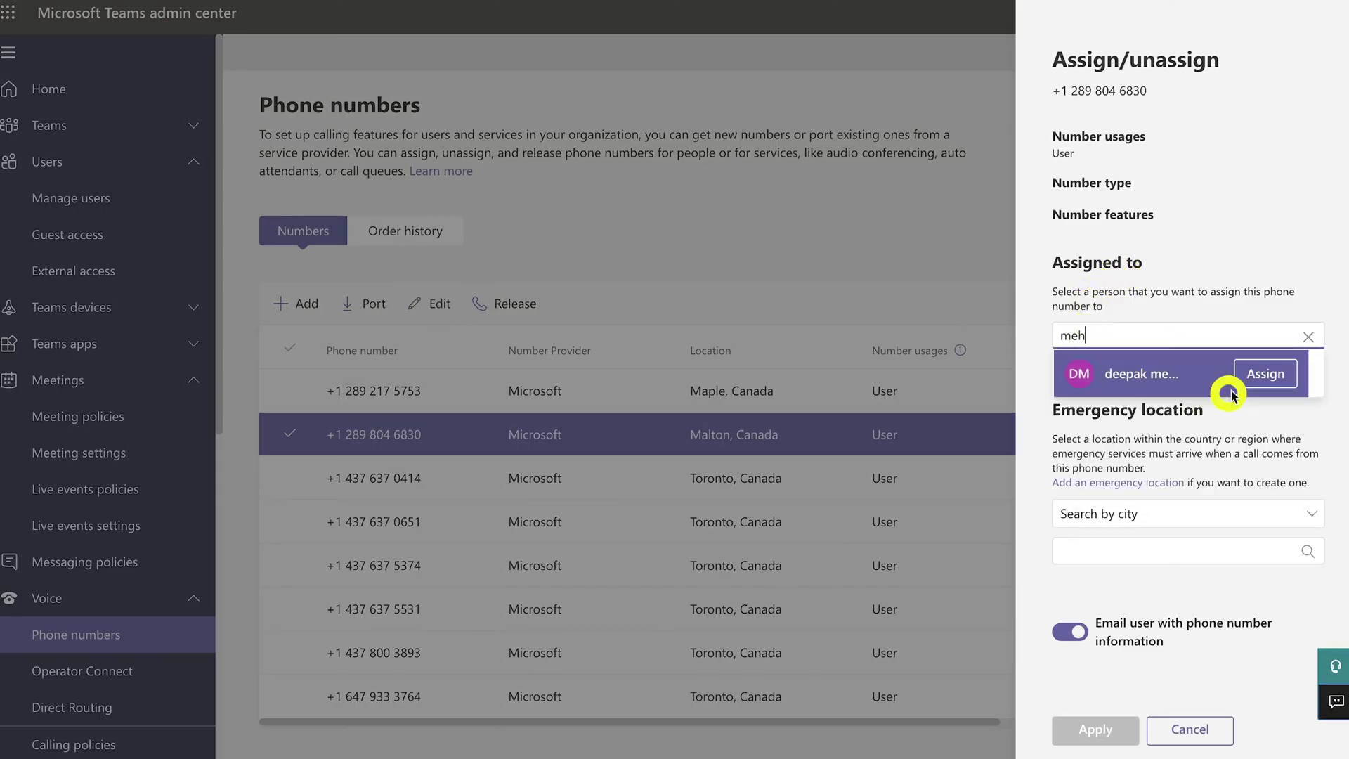
pyautogui.click(1266, 378)
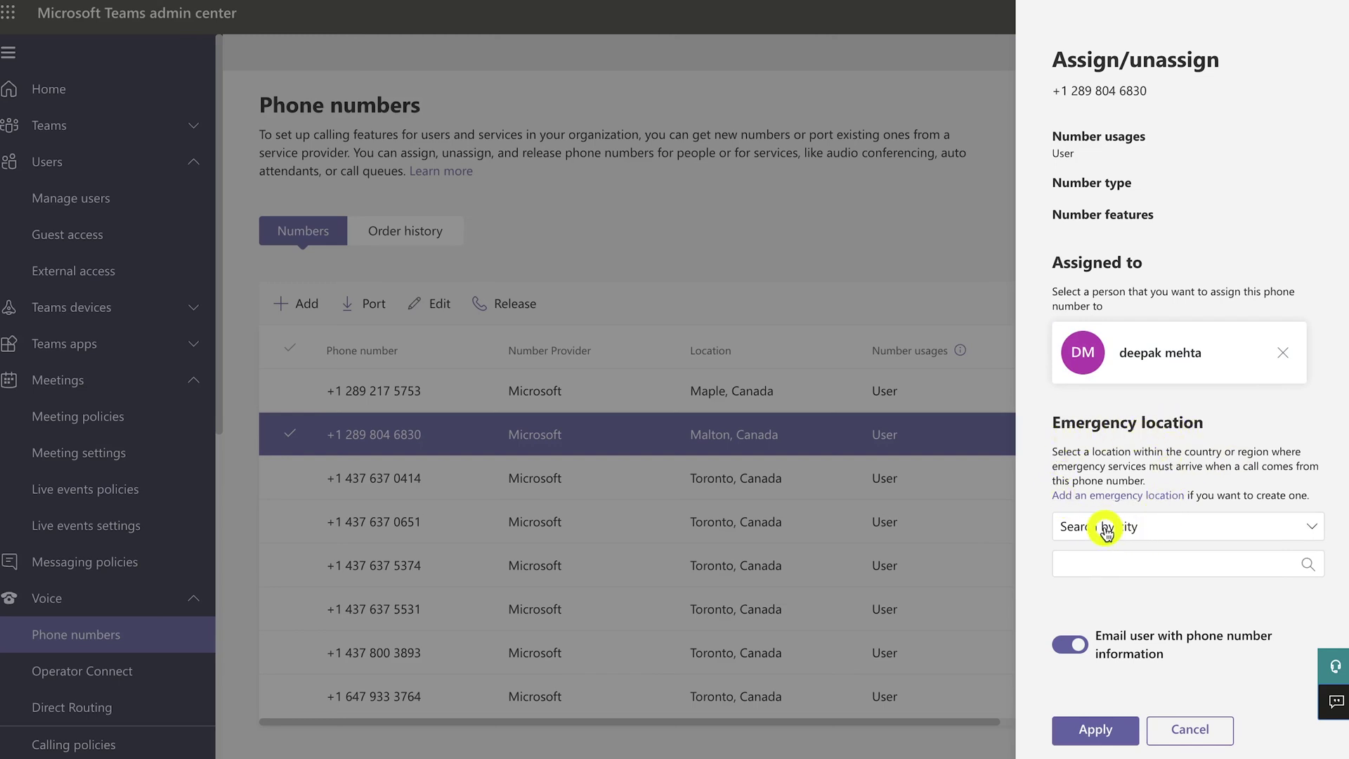
# - Set the Home emergency location, turn off emailing the user, and apply
pyautogui.click(1116, 564)
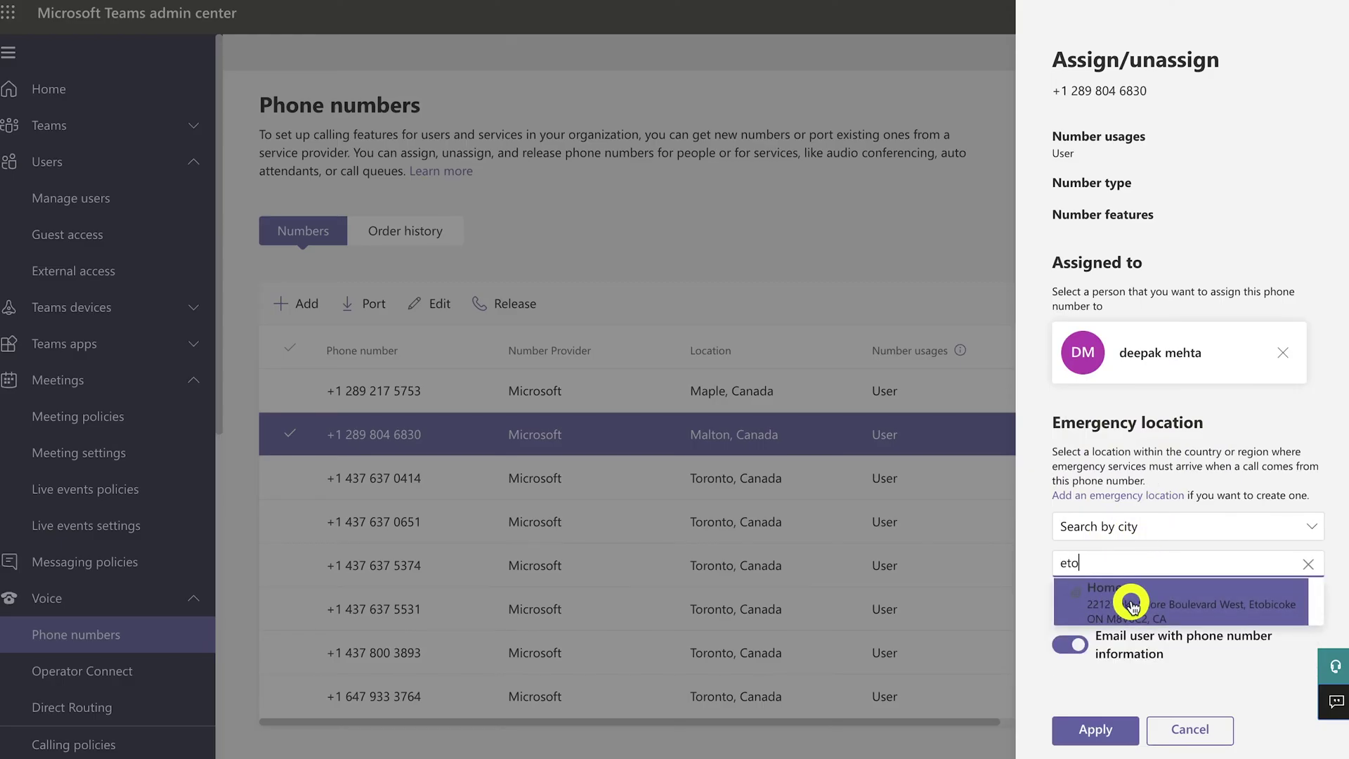
pyautogui.click(1160, 606)
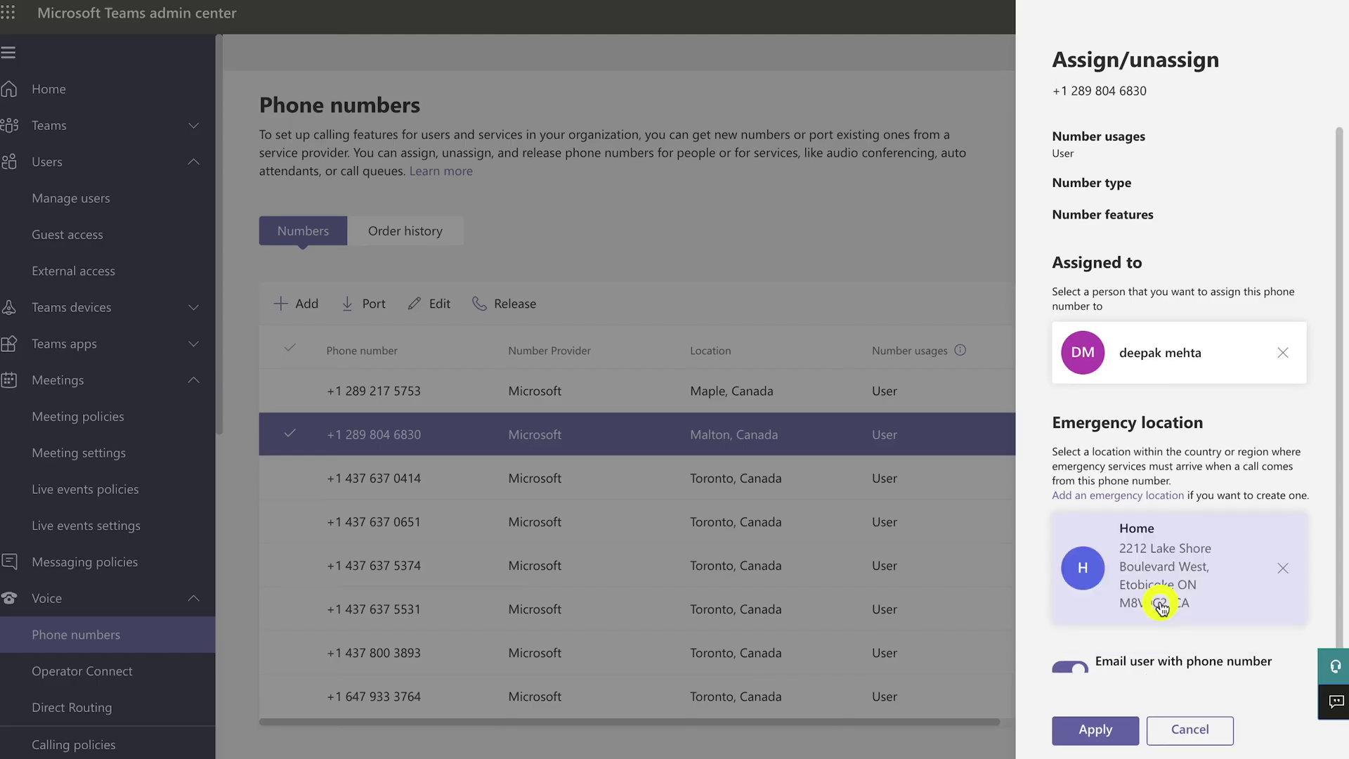
pyautogui.scroll(-1, 1160, 605)
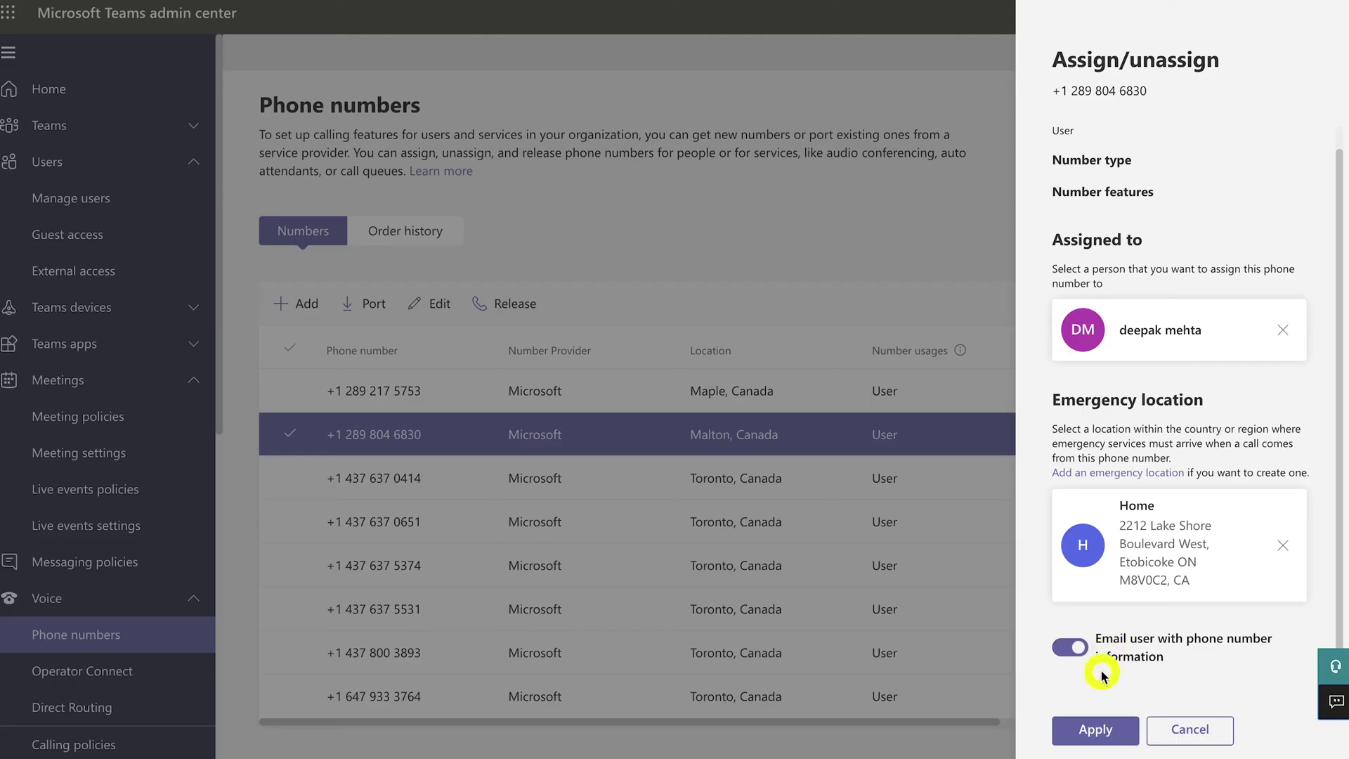
pyautogui.click(1062, 648)
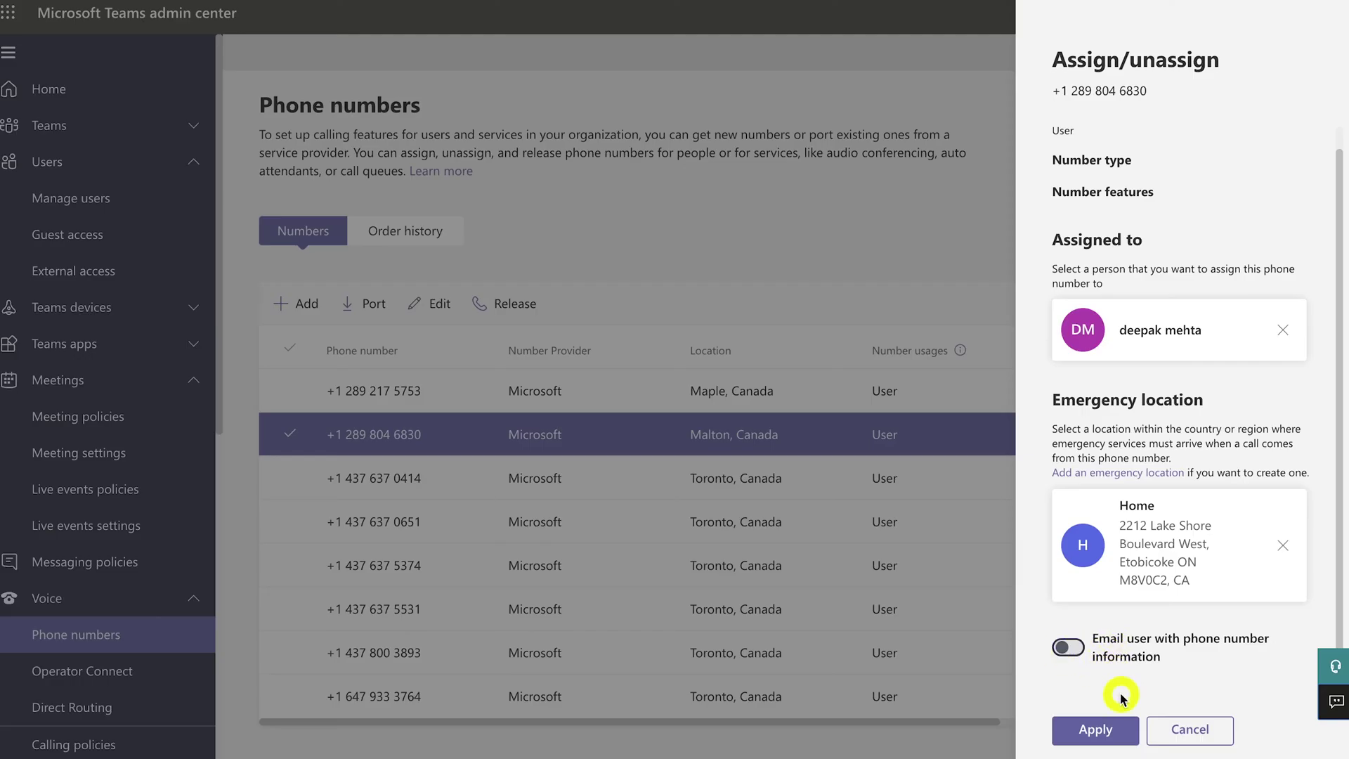
pyautogui.click(1100, 728)
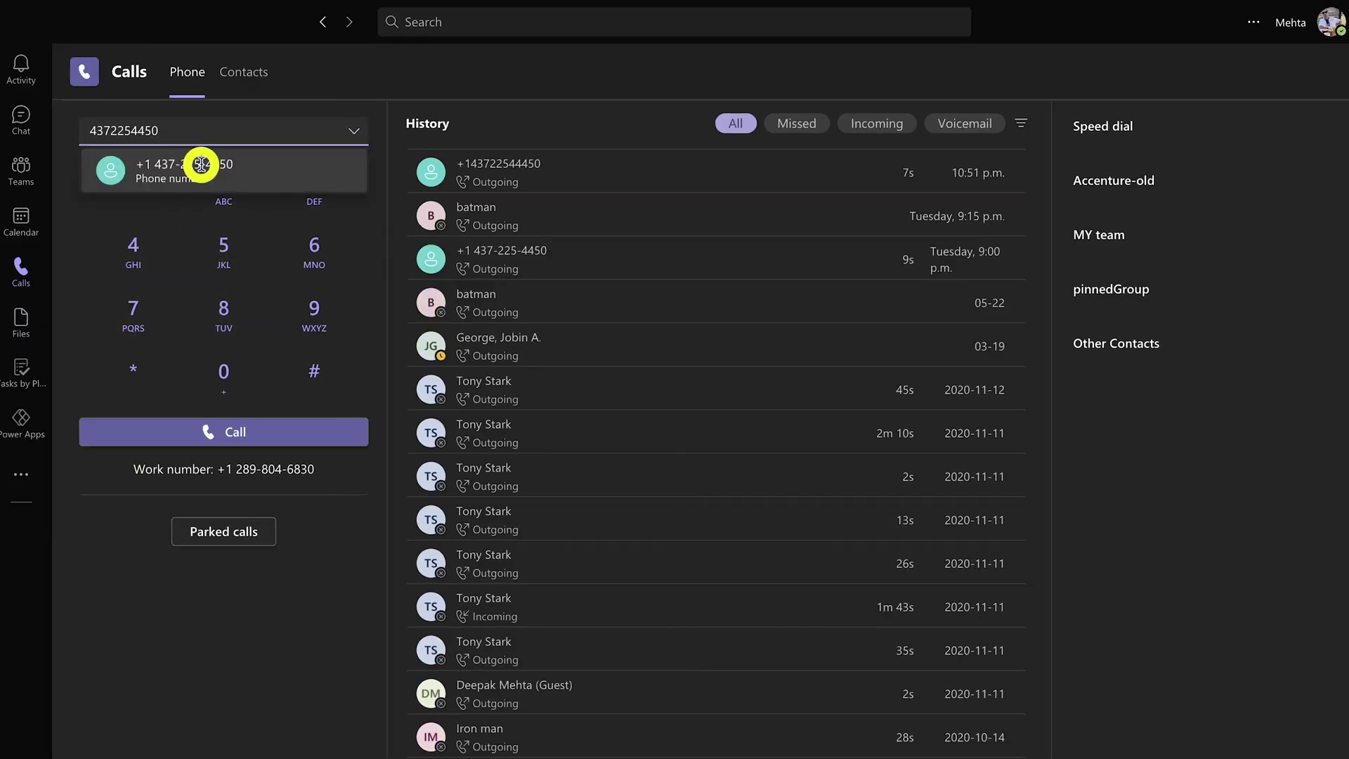
# - Call the dialled number from the new work number, then view forwarding and audio device options
pyautogui.click(200, 171)
pyautogui.click(229, 434)
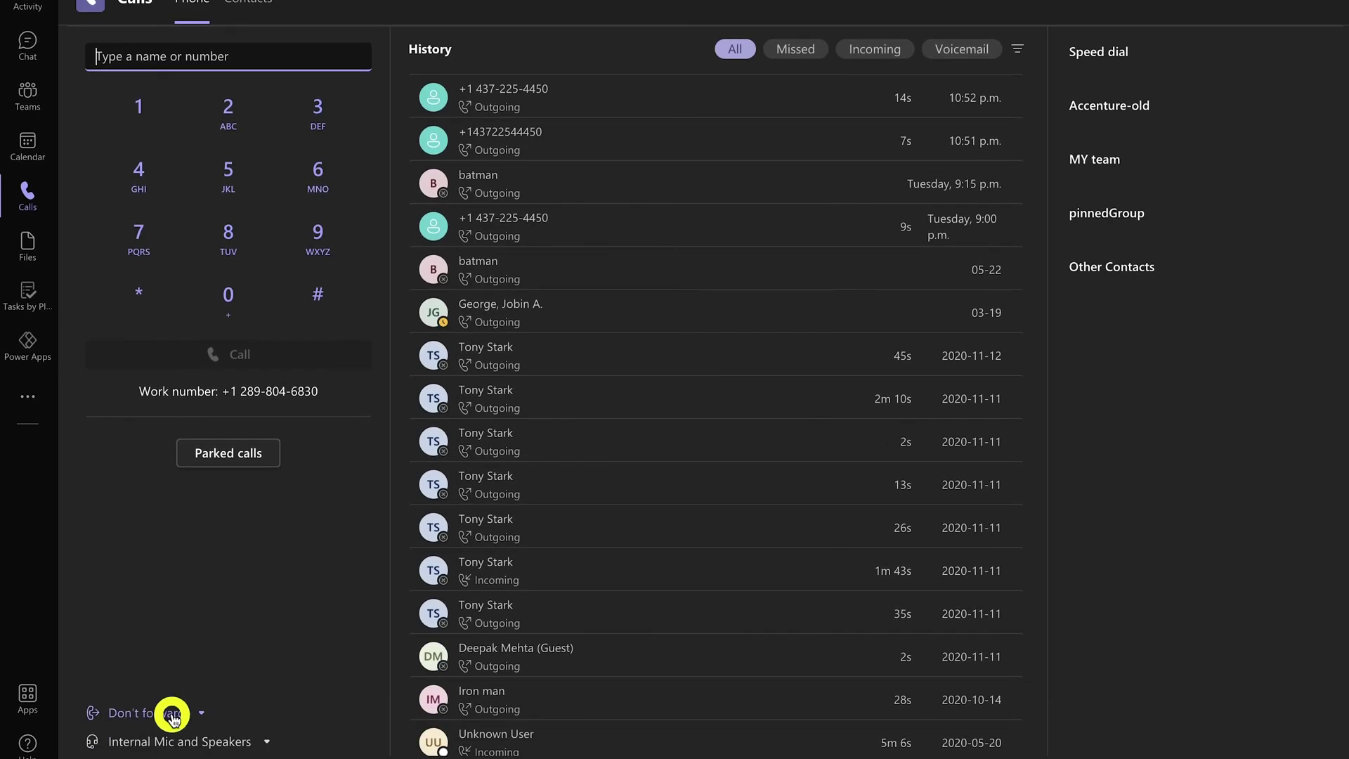
pyautogui.click(202, 745)
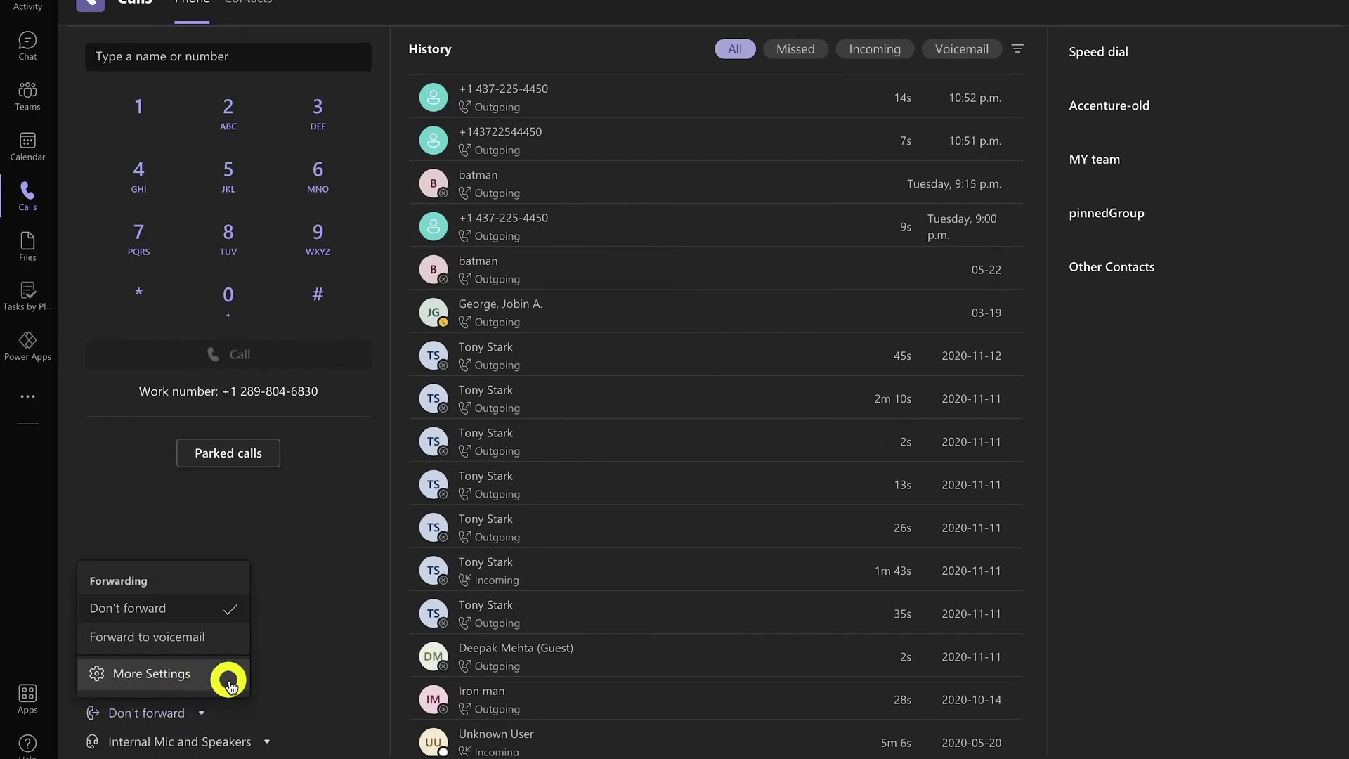
pyautogui.click(267, 742)
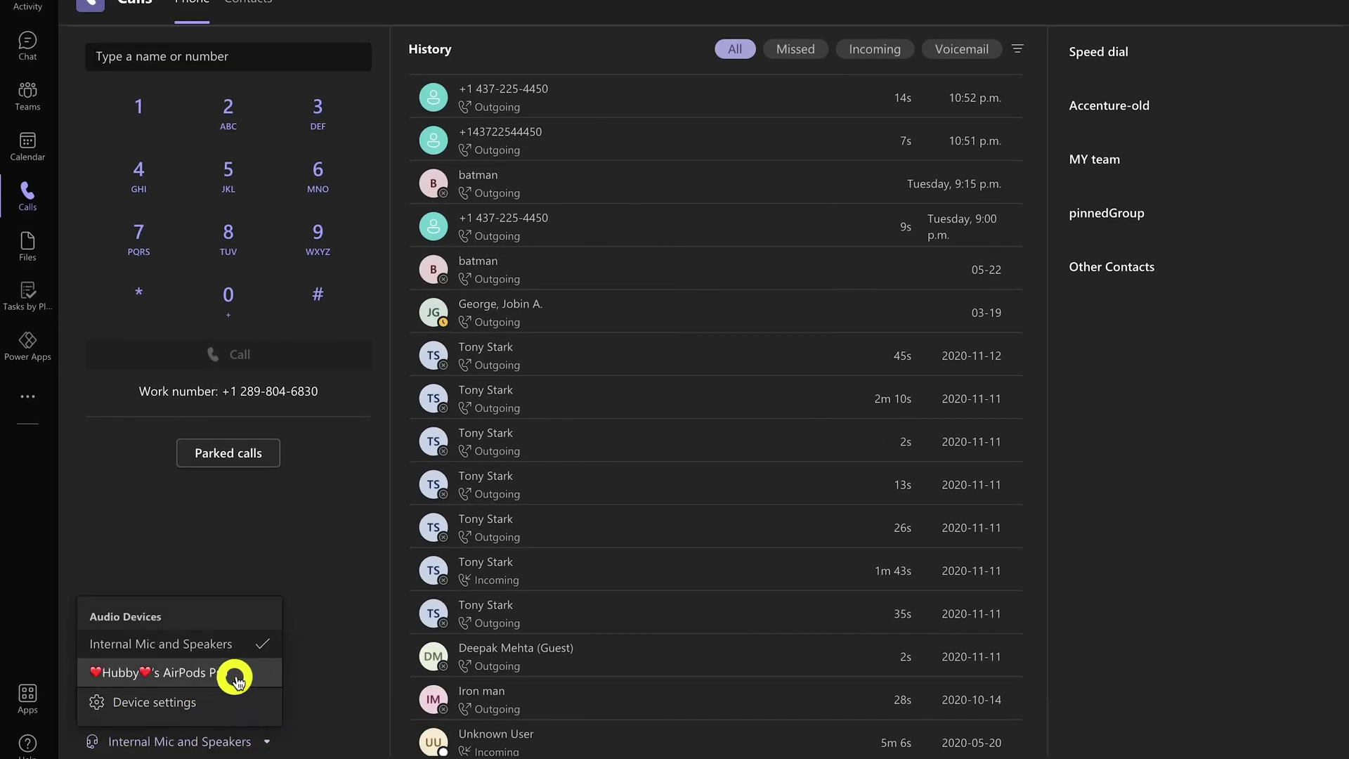